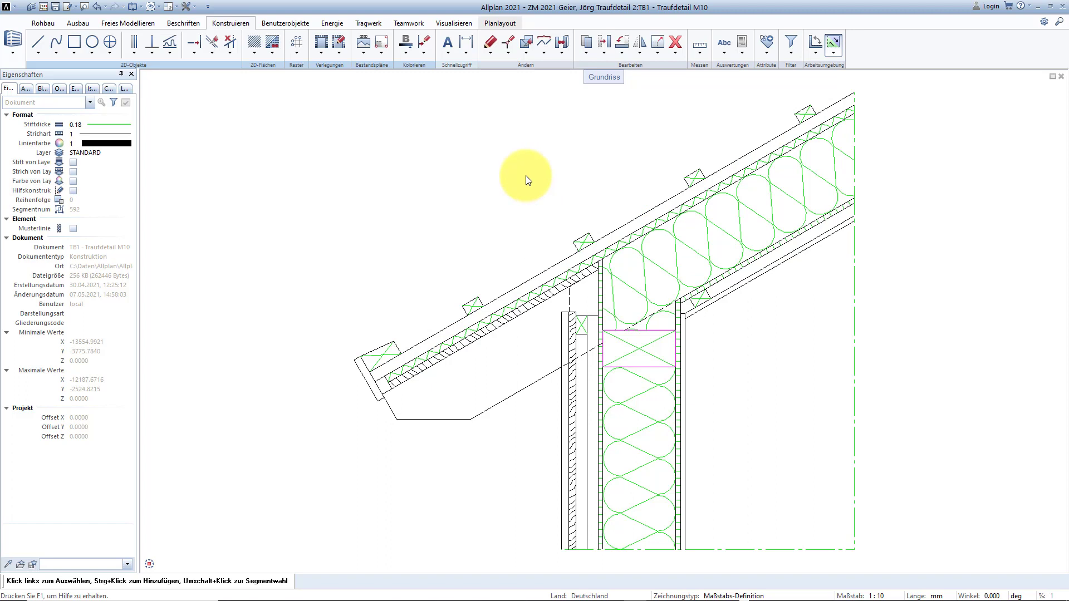
Draw a short horizontal reference line above the roof, matching the roof line's properties.
right_click(629, 220)
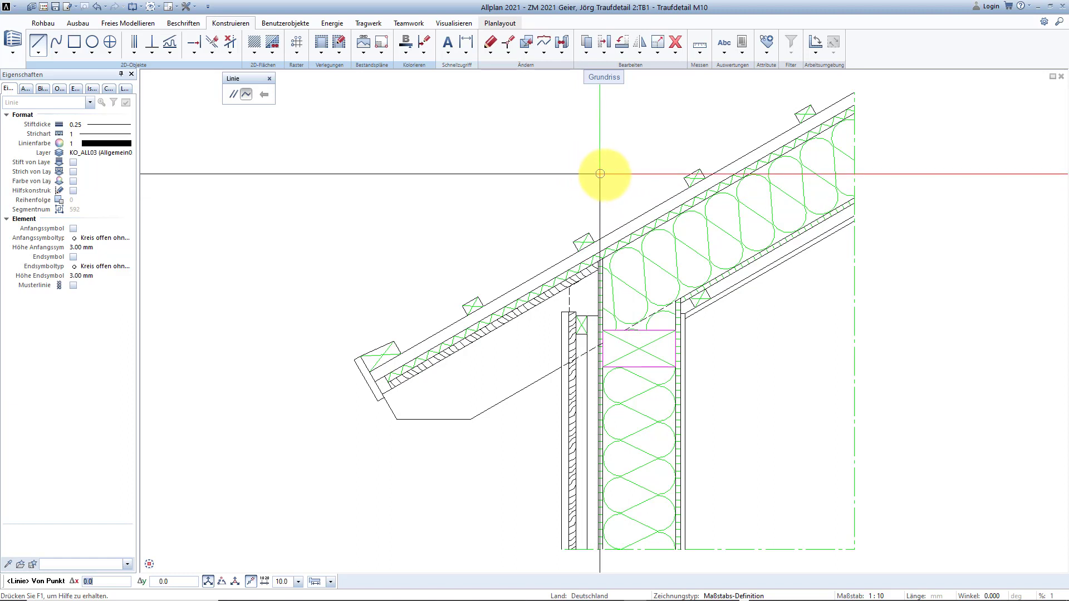
left_click(606, 175)
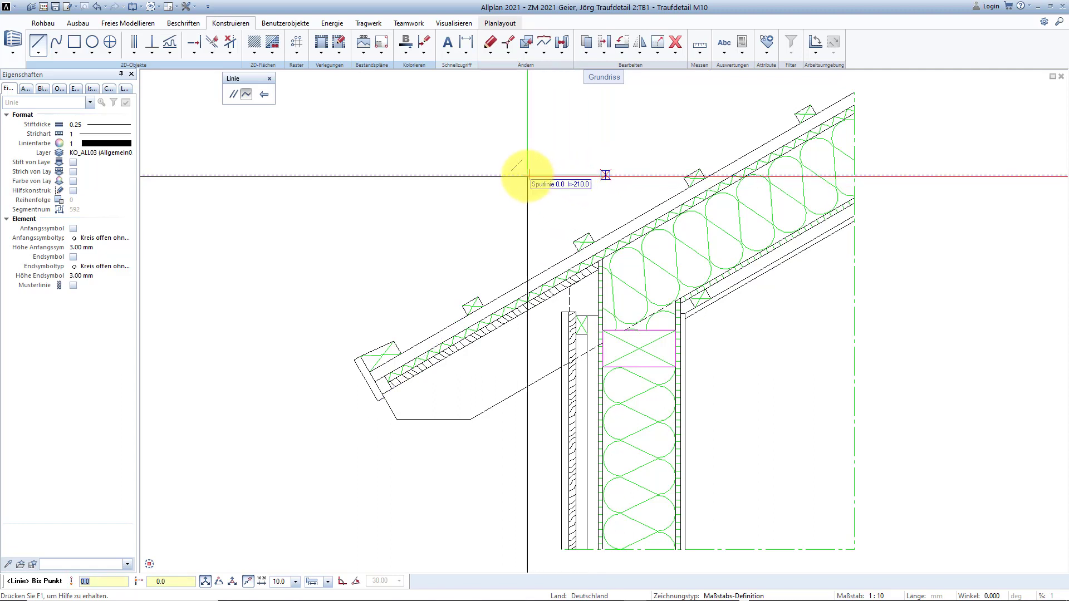
left_click(439, 176)
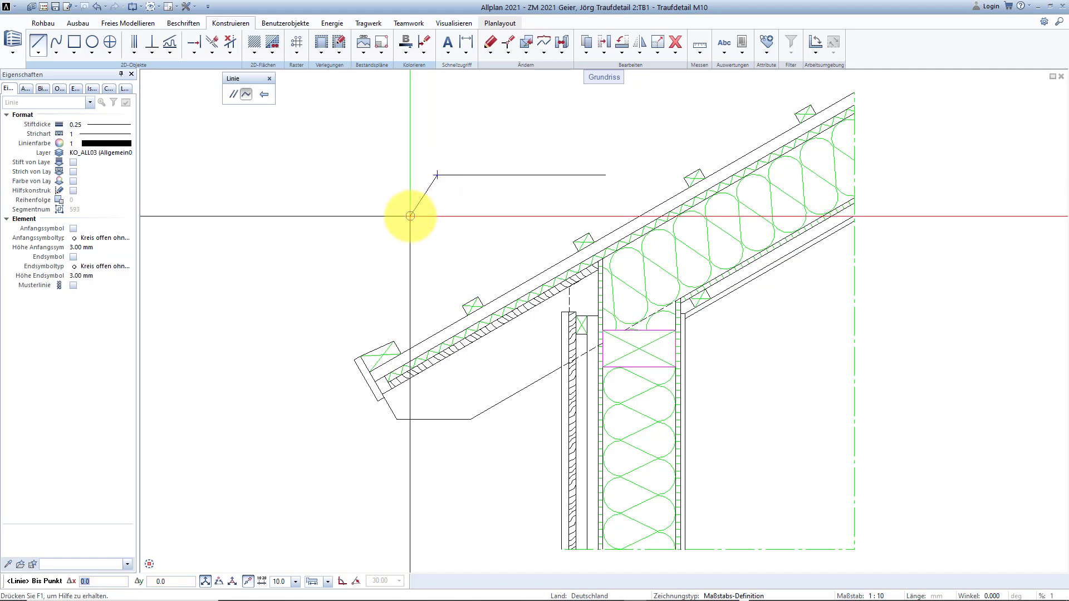
key("Escape")
key("Escape")
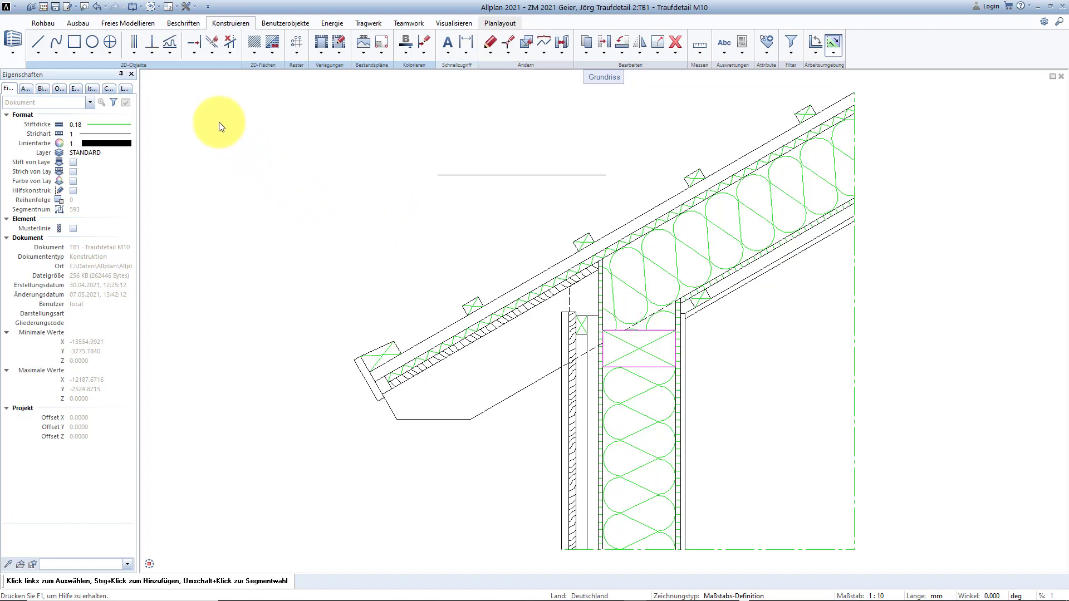
Start a Winkelbemaßung angle dimension from Beschriften and assign it to layer ML_ALL.
left_click(182, 23)
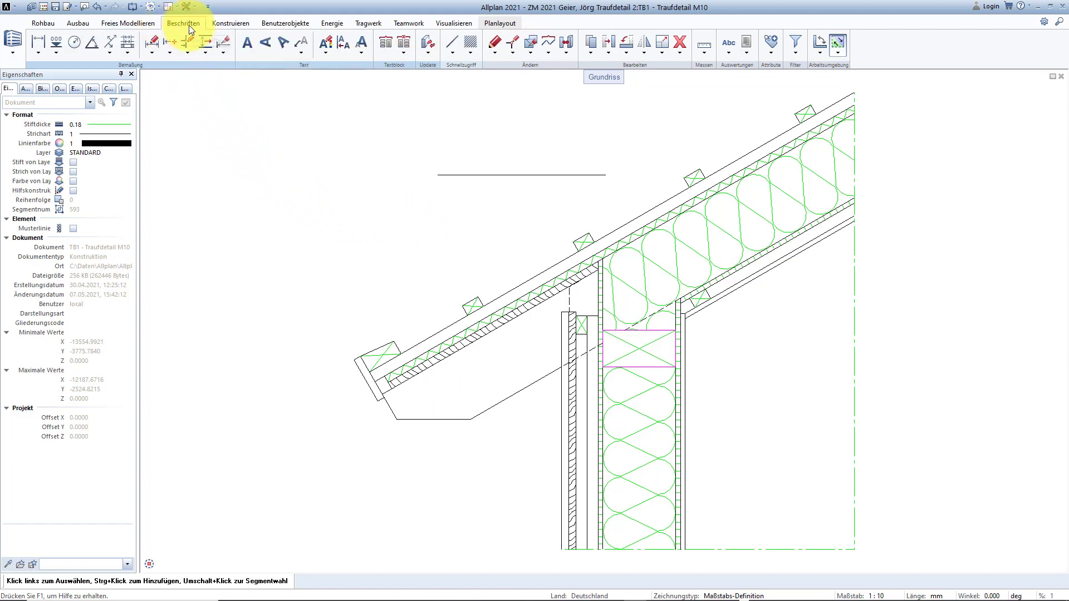
left_click(90, 45)
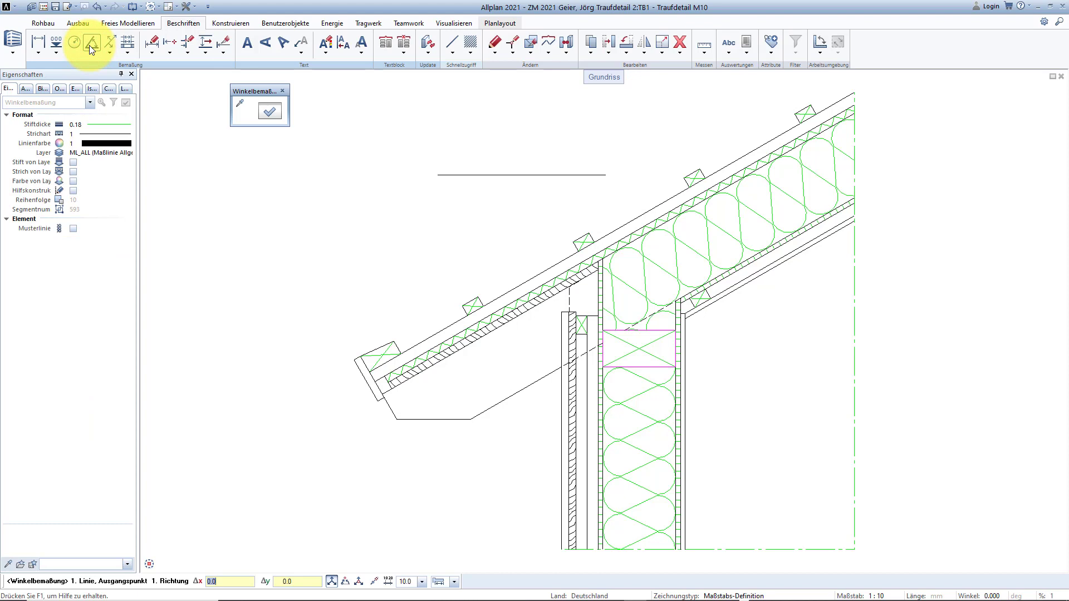
left_click(86, 152)
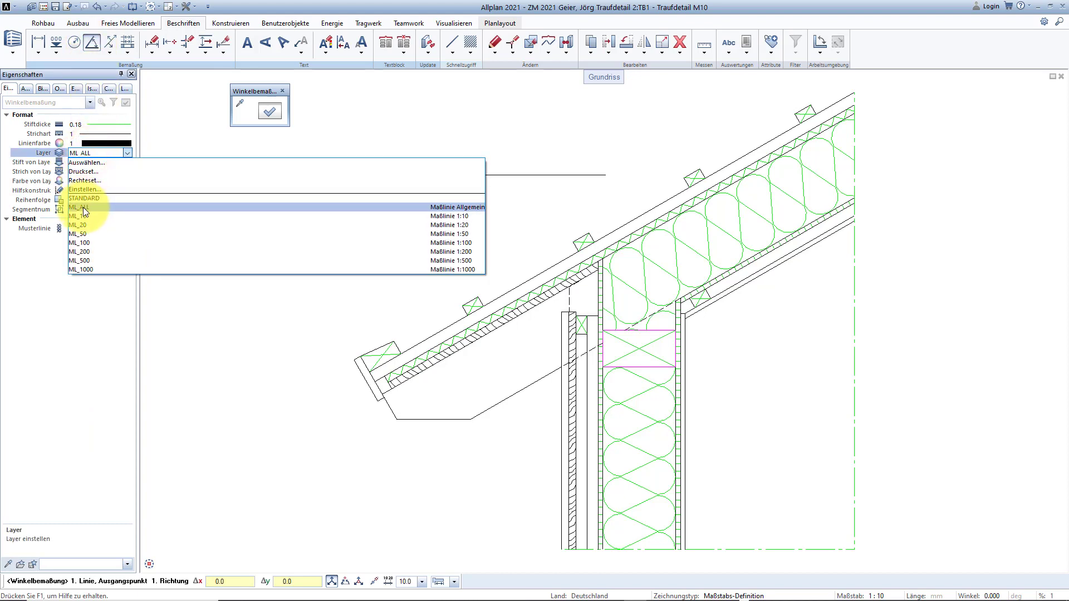
left_click(83, 208)
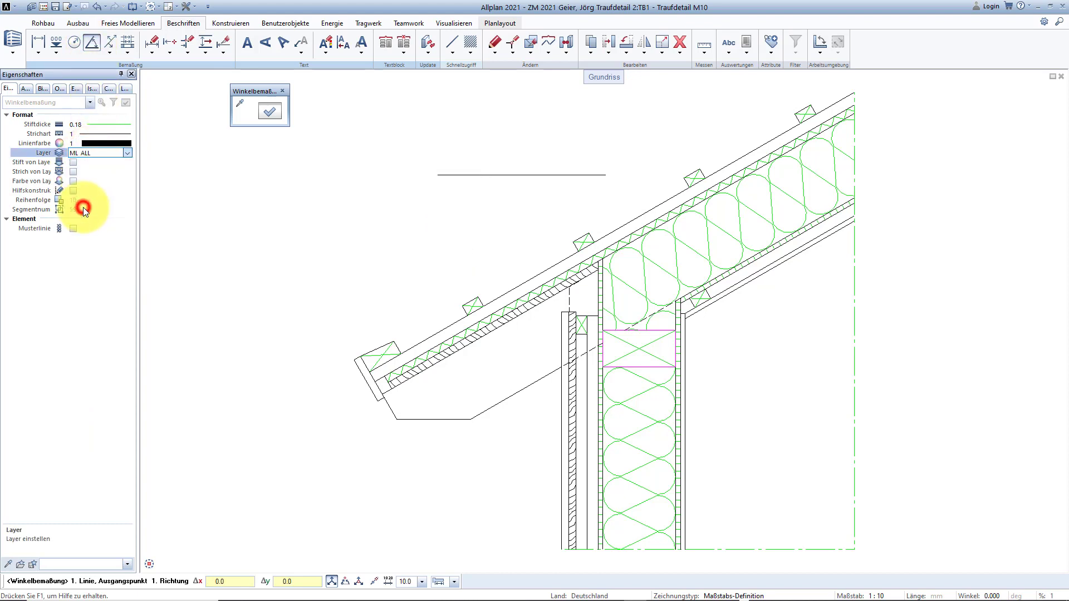
Review the angle dimension's Maßlinie and end-symbol settings unchanged, then show the Maßzahl settings.
left_click(272, 113)
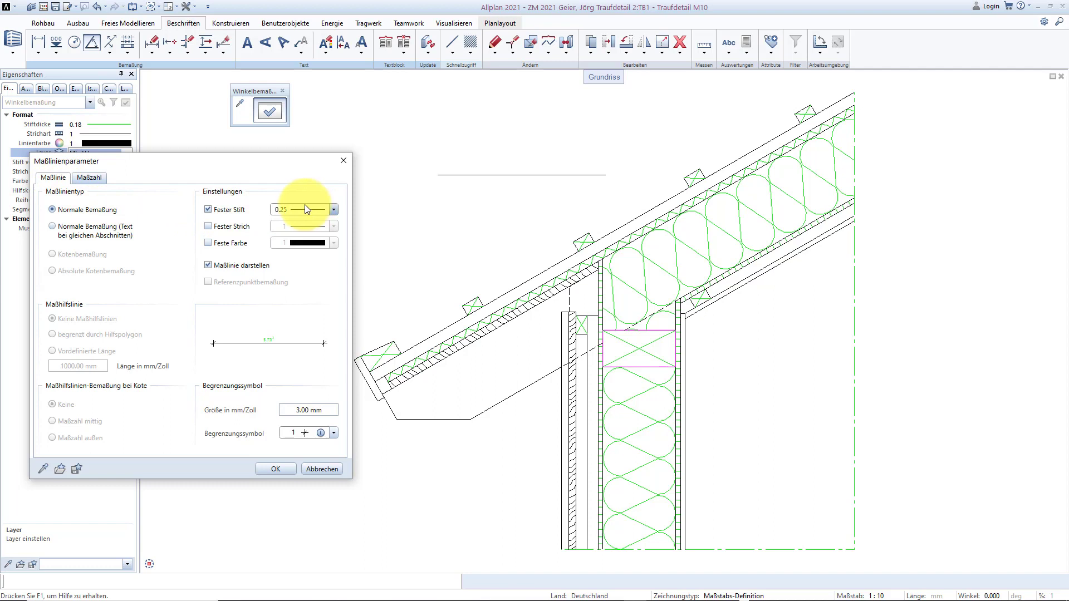
left_click(209, 265)
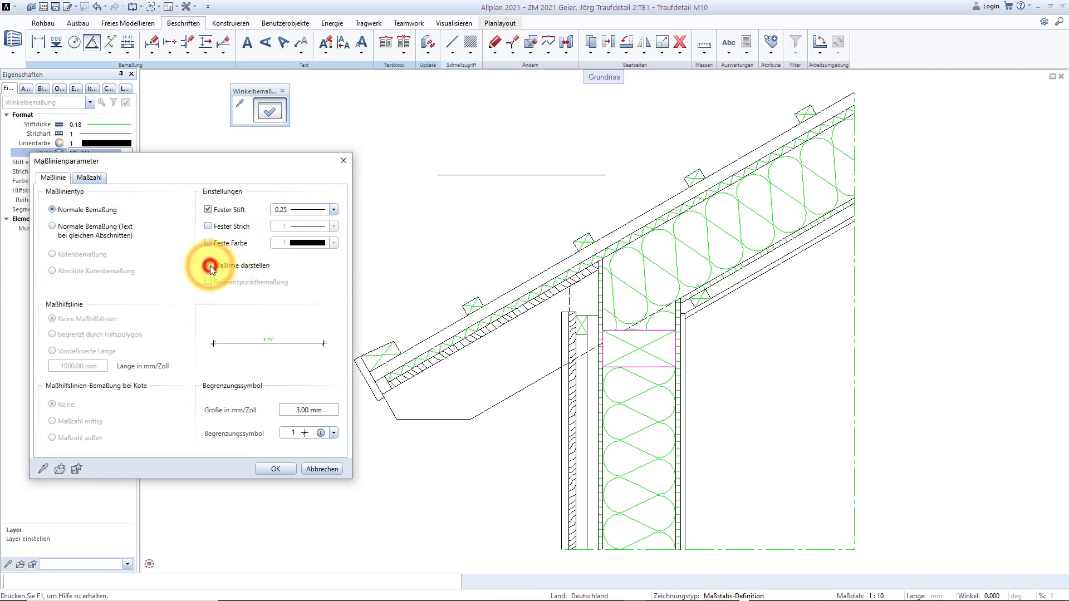
left_click(210, 266)
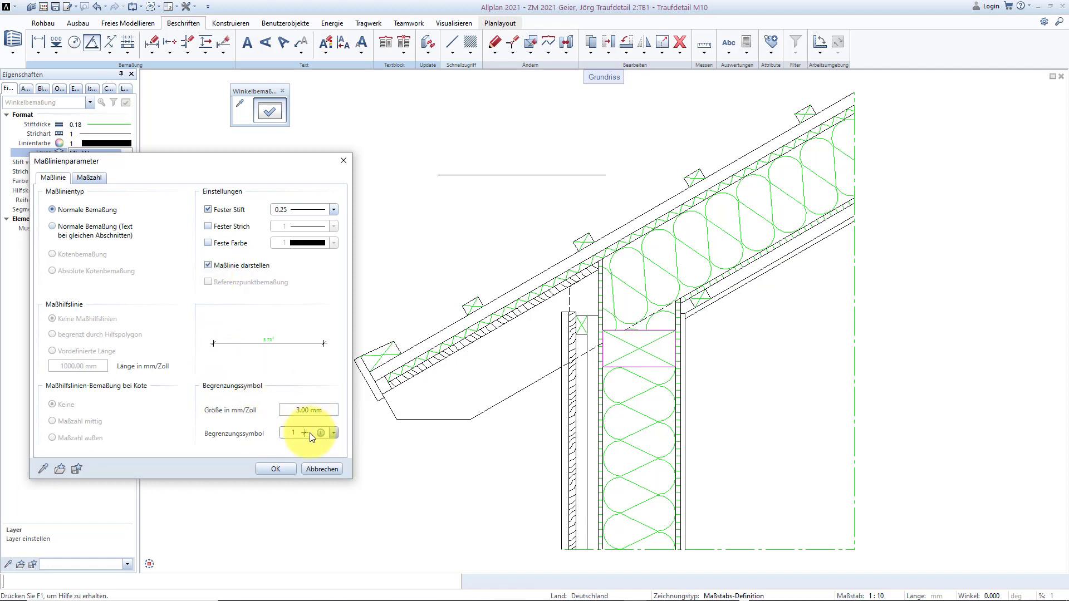
left_click(334, 433)
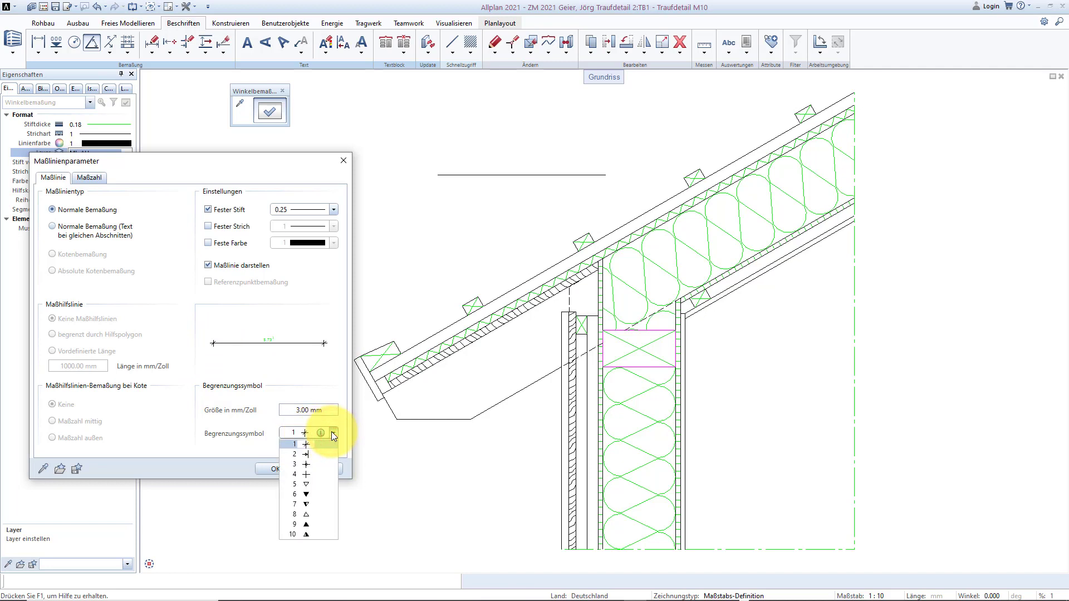
left_click(322, 392)
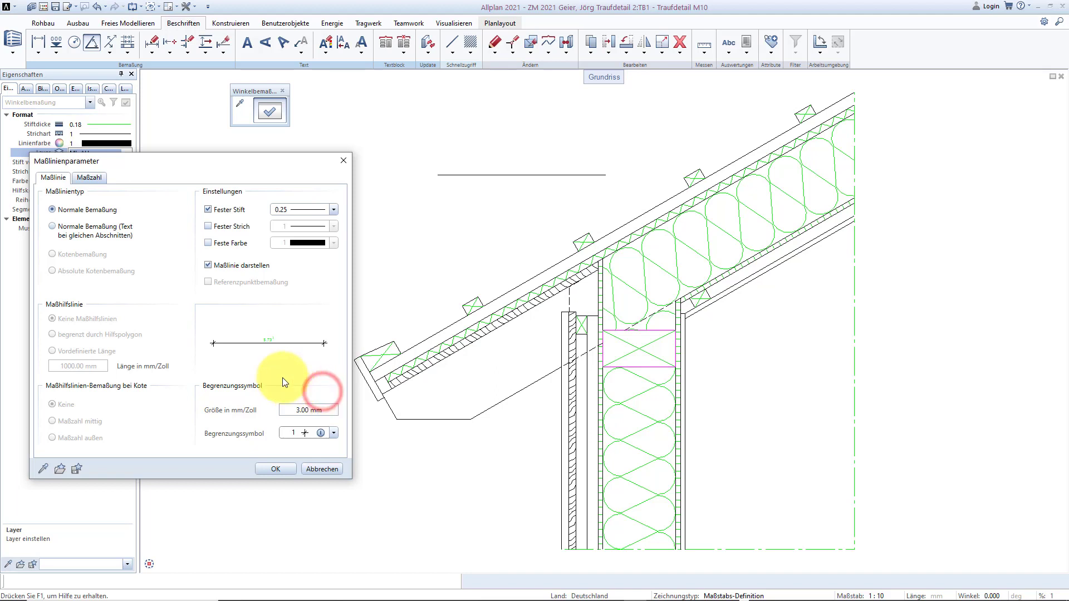
left_click(88, 177)
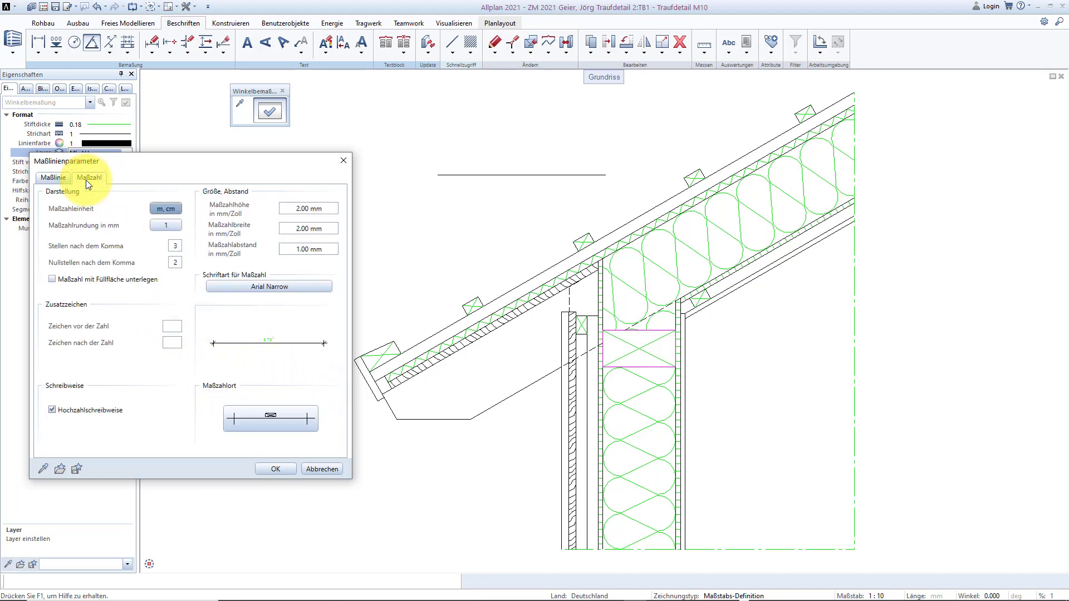
Set 0 trailing zero places, keep superscript digits, and centre the number above the line.
left_click(165, 208)
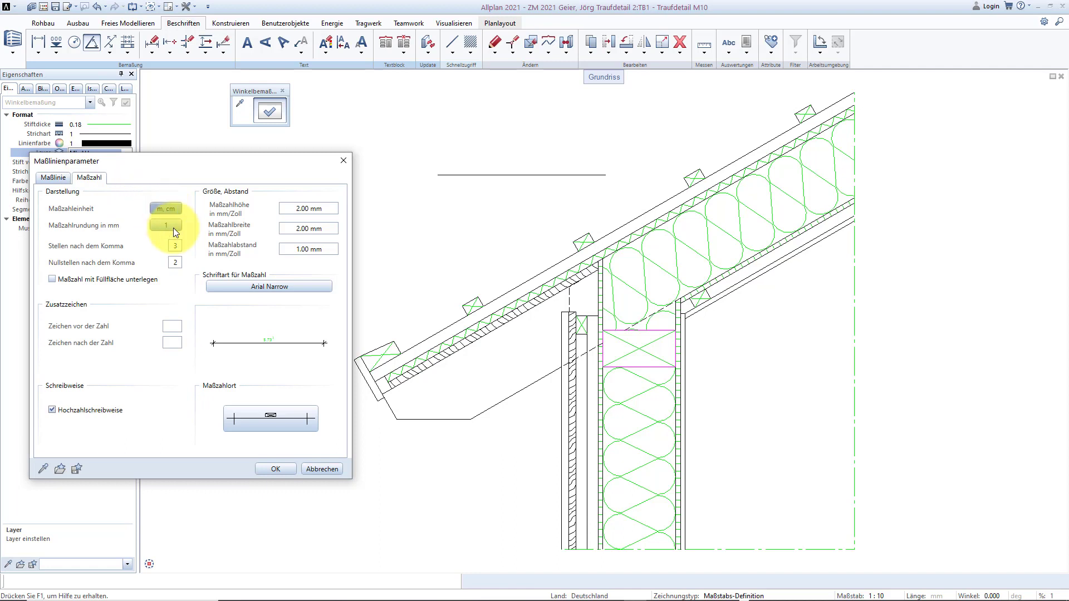
left_click(176, 262)
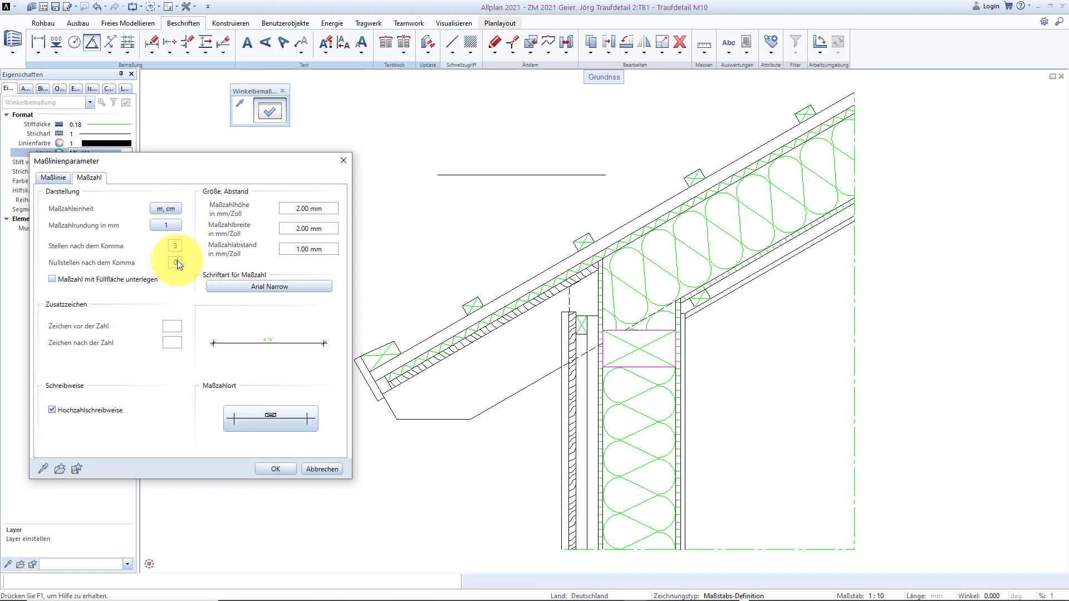
type("0")
key("Return")
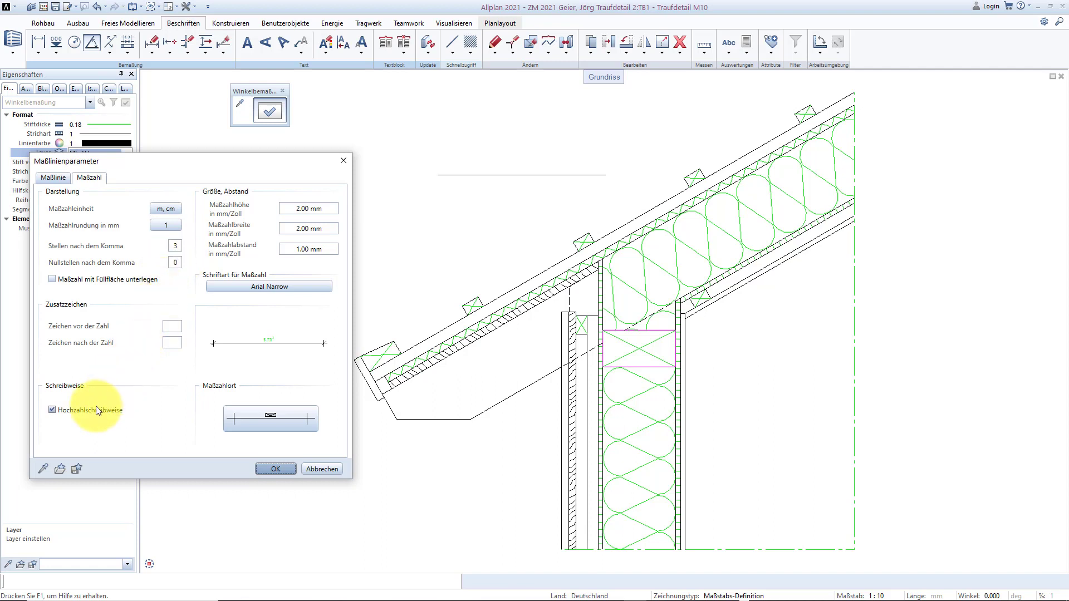
left_click(52, 415)
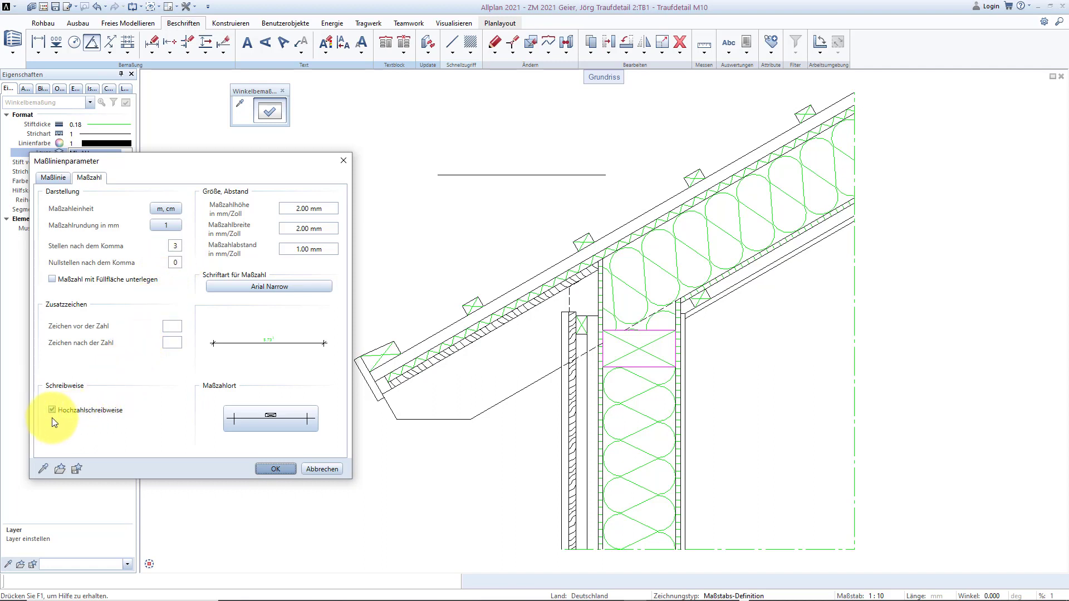
left_click(52, 411)
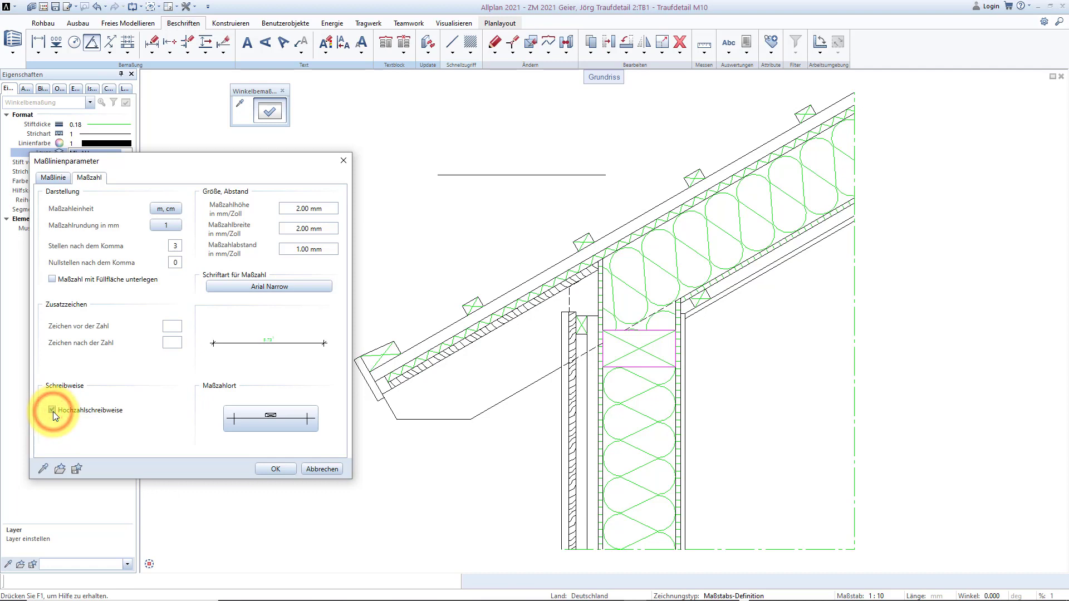
left_click(52, 410)
left_click(252, 415)
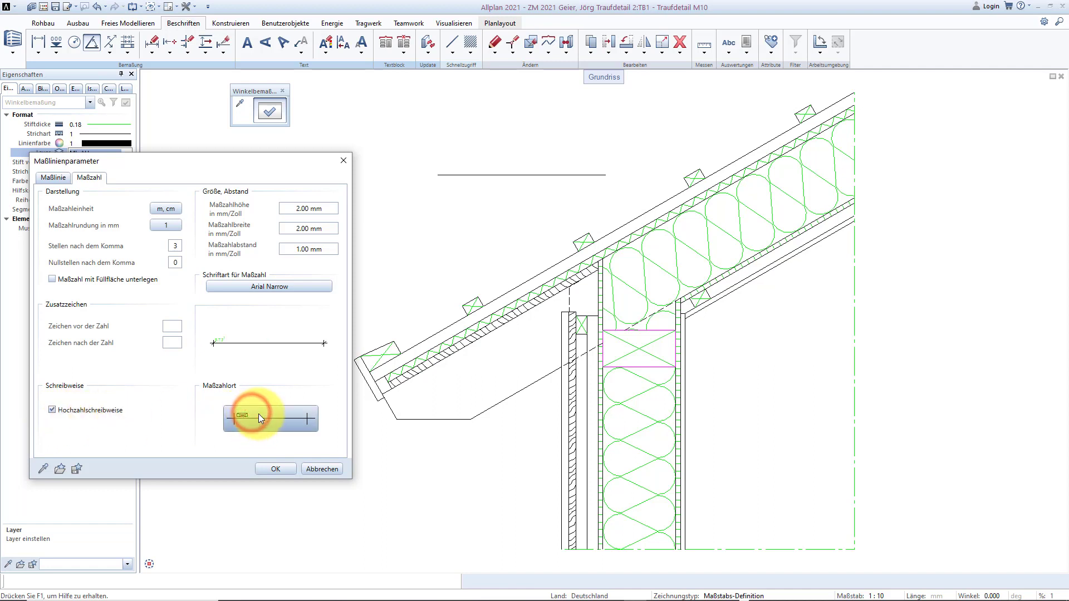
left_click(288, 415)
left_click(239, 423)
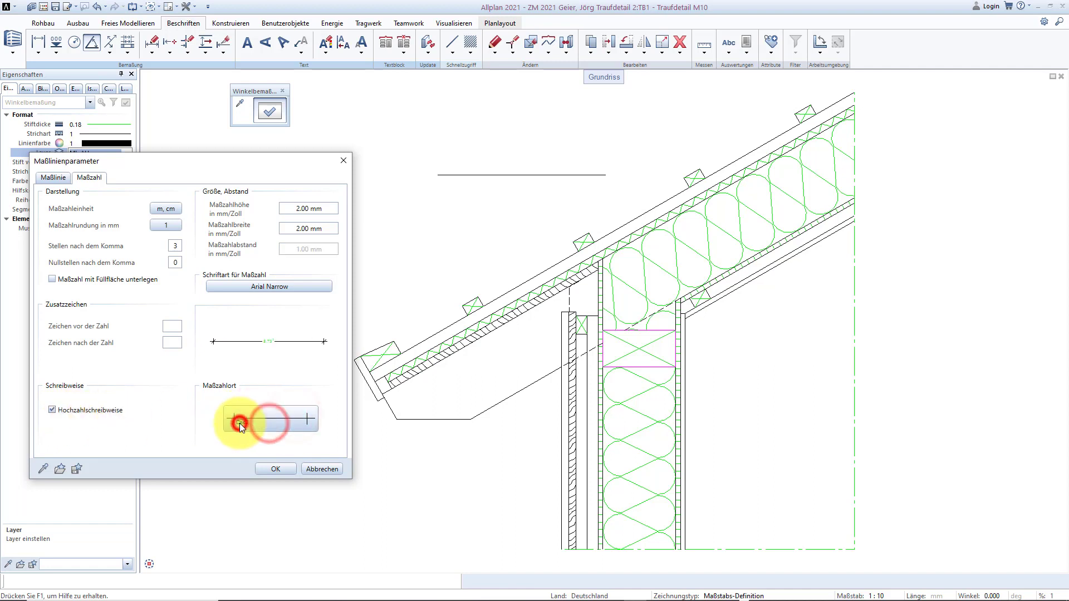
left_click(270, 414)
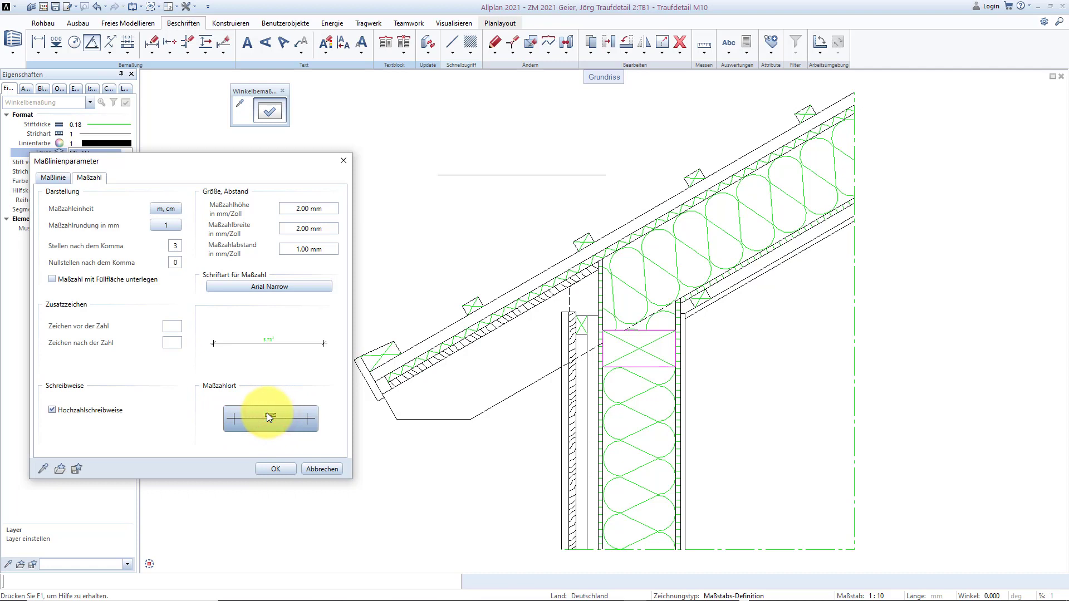
Set the dimension number height and width to 2 with 1.00 spacing, keeping Arial Narrow.
left_click(334, 210)
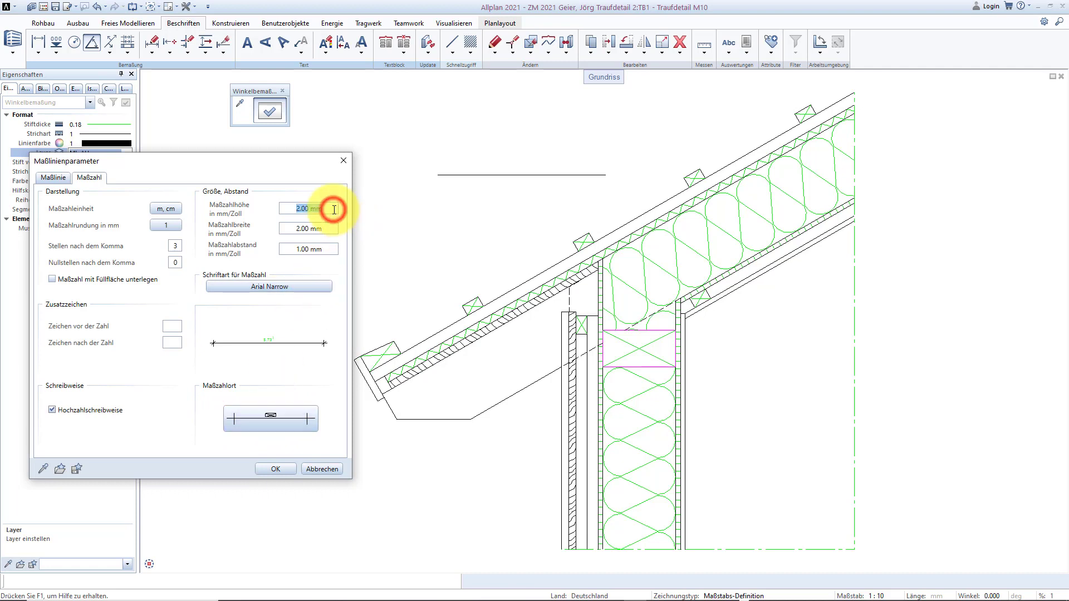
type("2")
left_click(332, 227)
type("2")
left_click(329, 251)
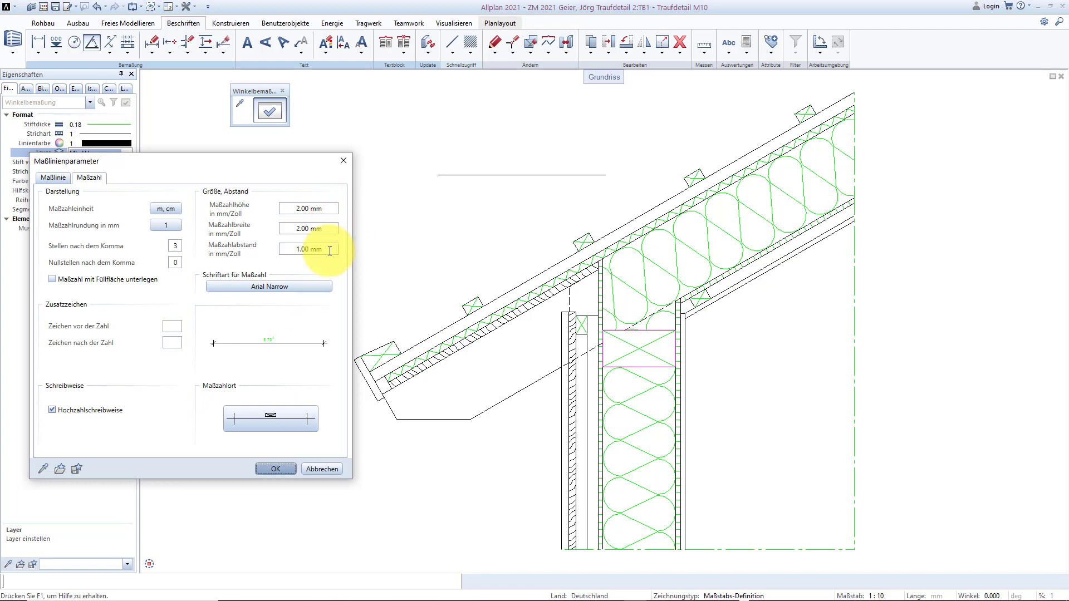
left_click(279, 287)
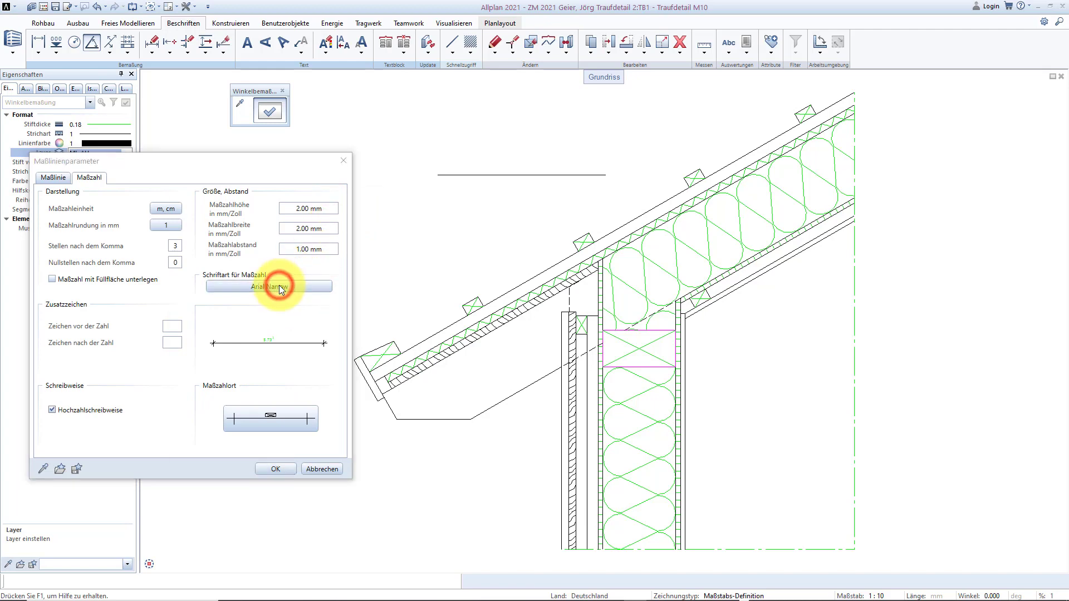
scroll(279, 290, "down", 2)
scroll(273, 301, "down", 2)
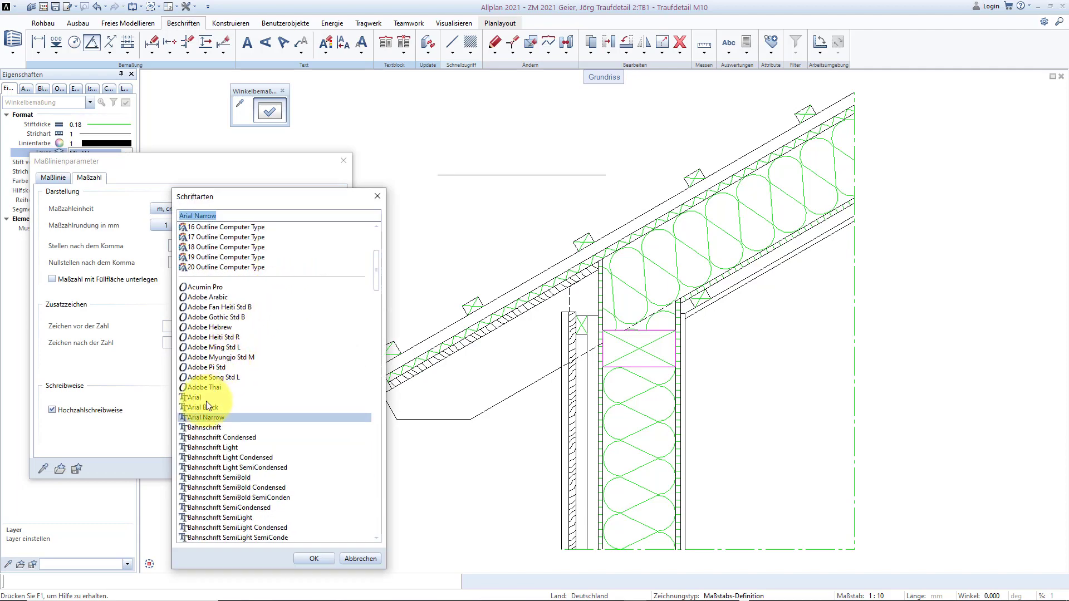
left_click(303, 559)
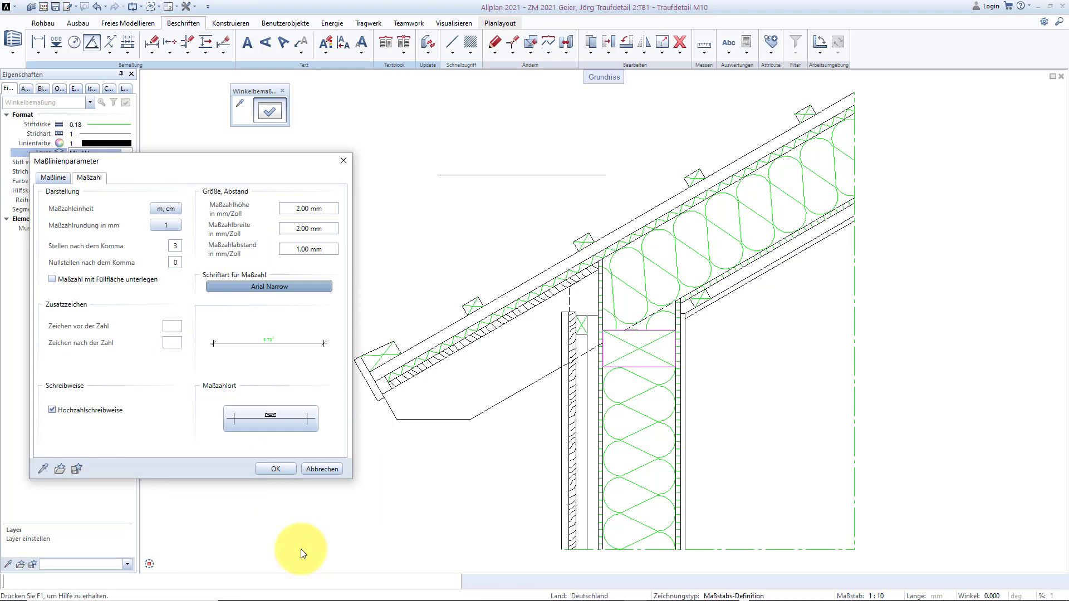
Place a 30° angle dimension between the horizontal reference line and the roof edge.
left_click(269, 471)
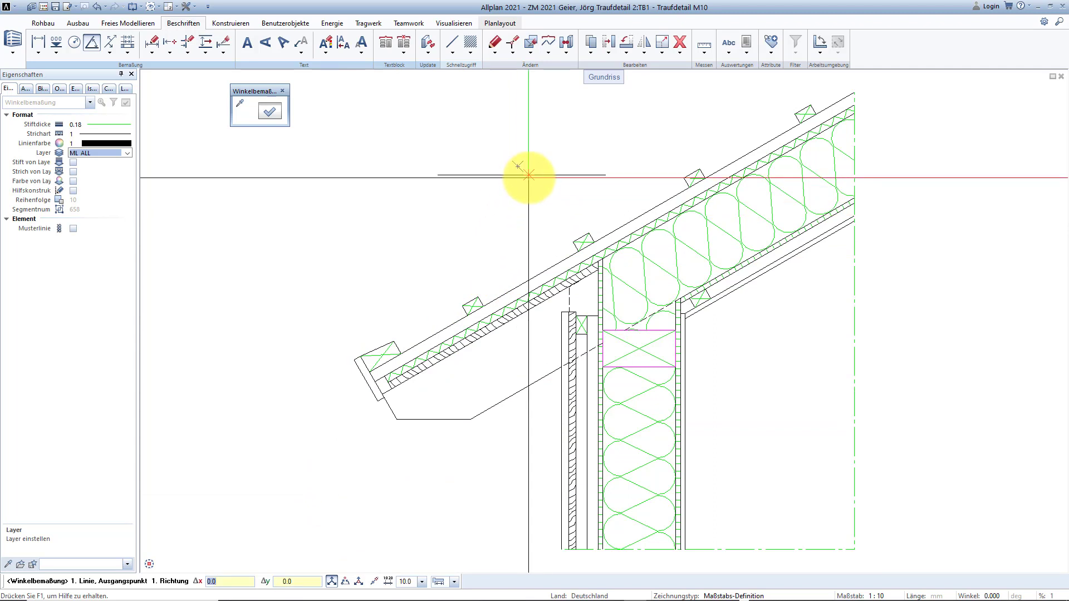
left_click(528, 176)
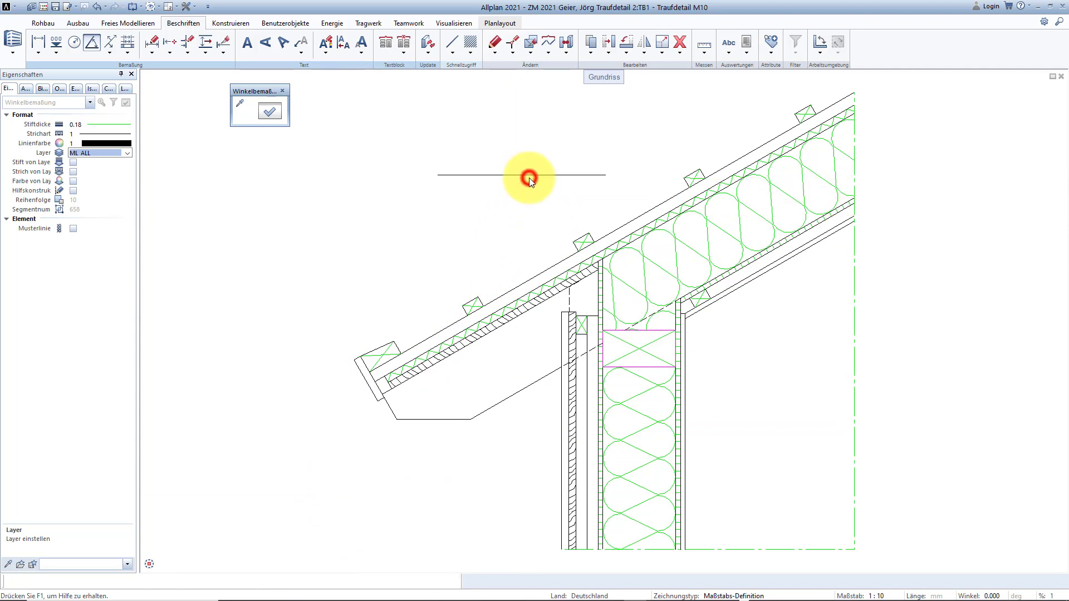
left_click(543, 273)
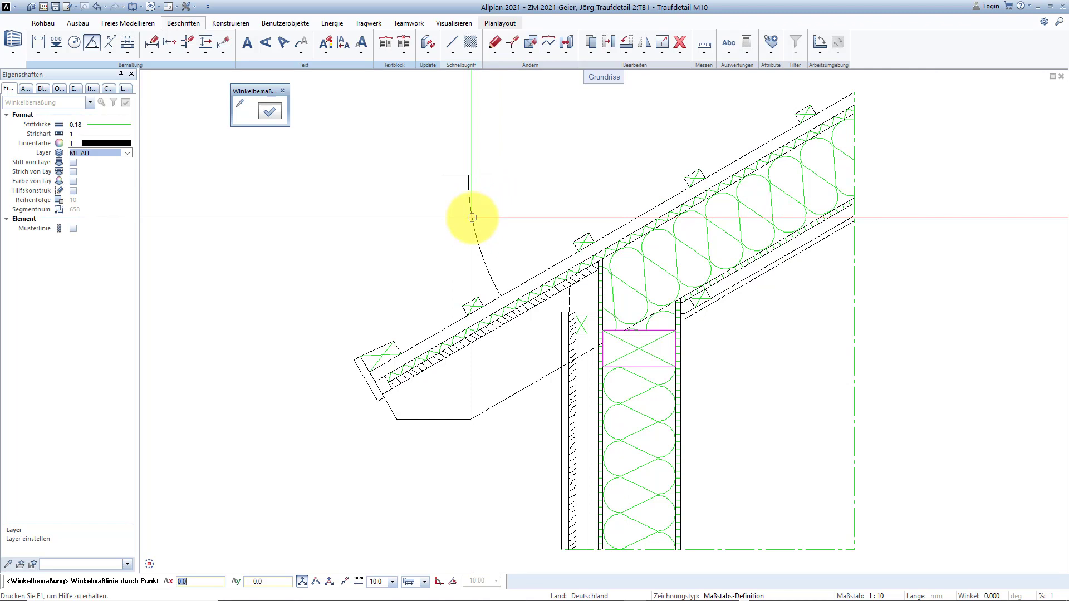
left_click(472, 217)
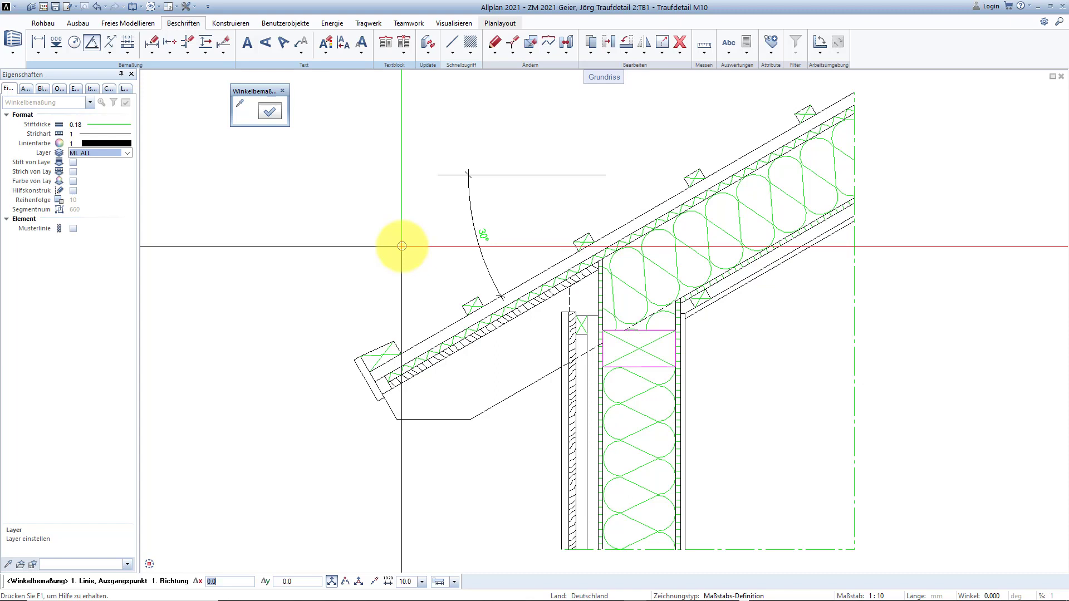
key("Escape")
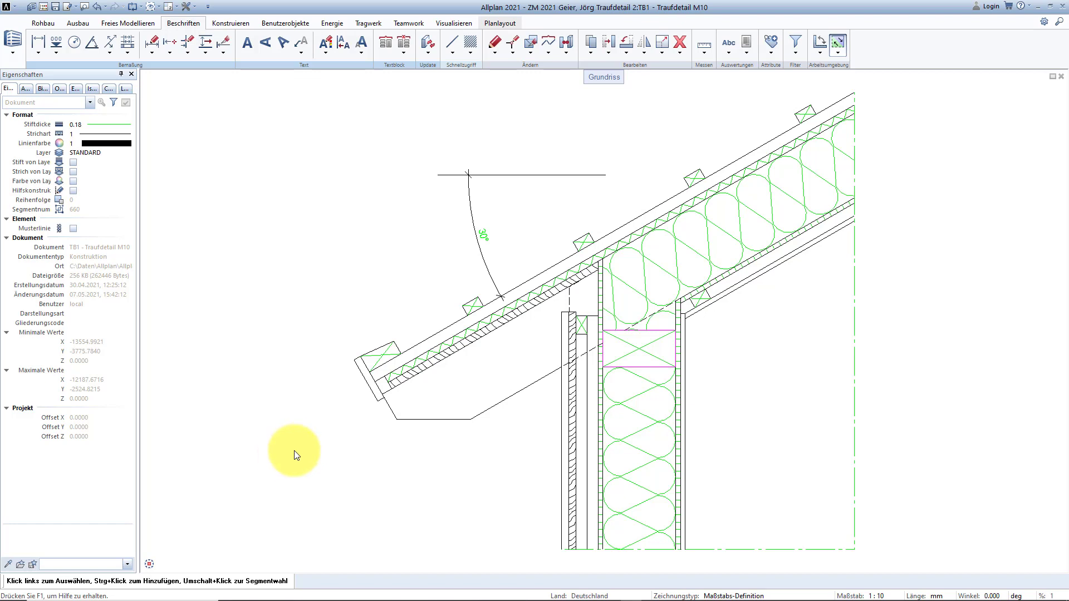
Start a Maßlinie linear dimension and open its Eigenschaften format settings.
left_click(40, 44)
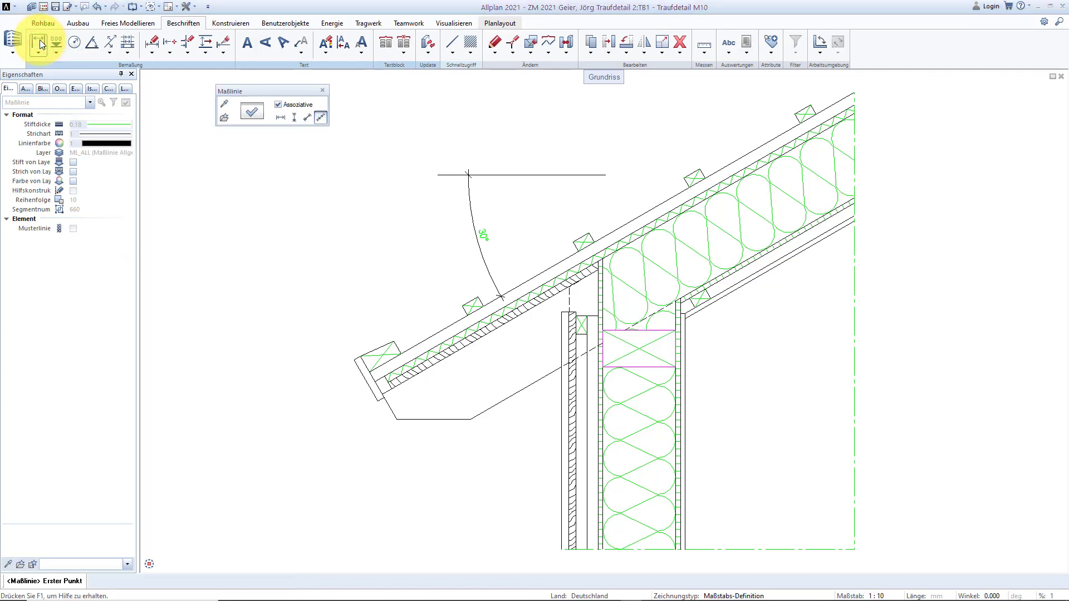
left_click(250, 117)
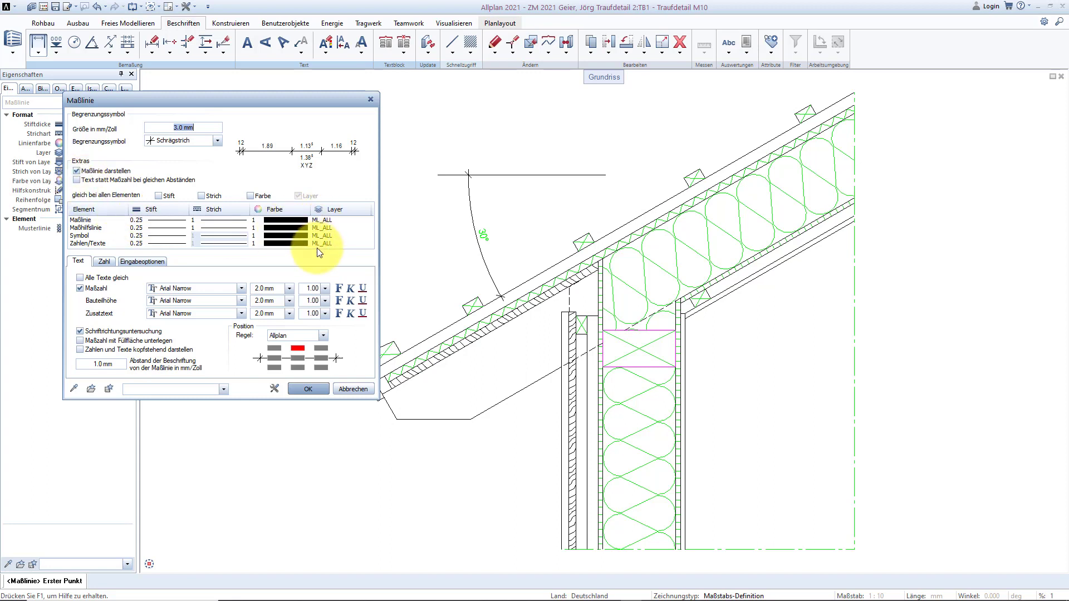
Keep the dimension on layer ML_ALL and tick 'Alle Texte gleich'.
left_click(320, 221)
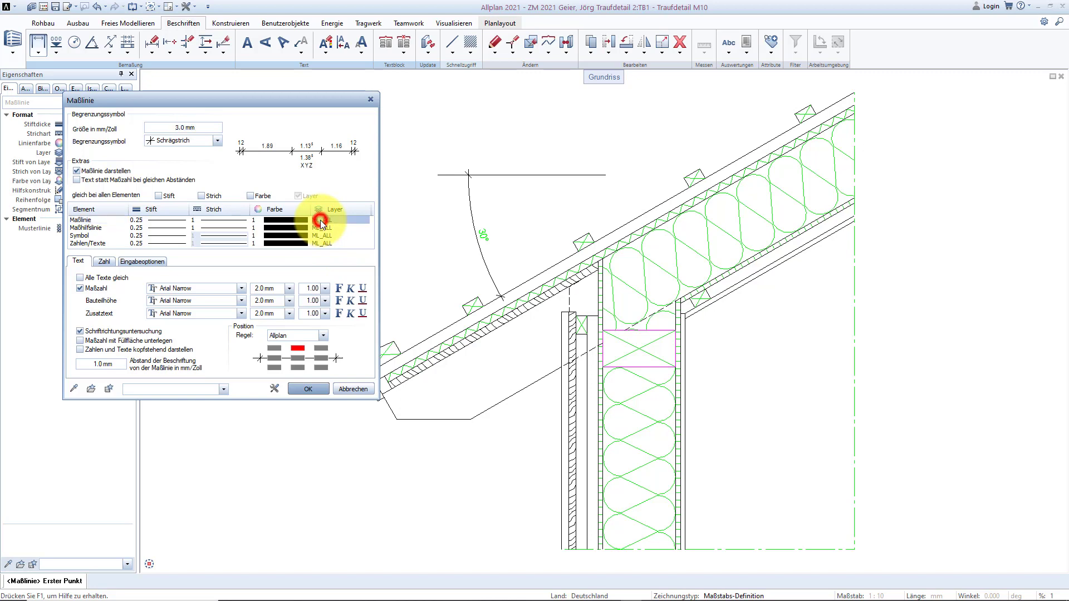
scroll(298, 201, "up", 1)
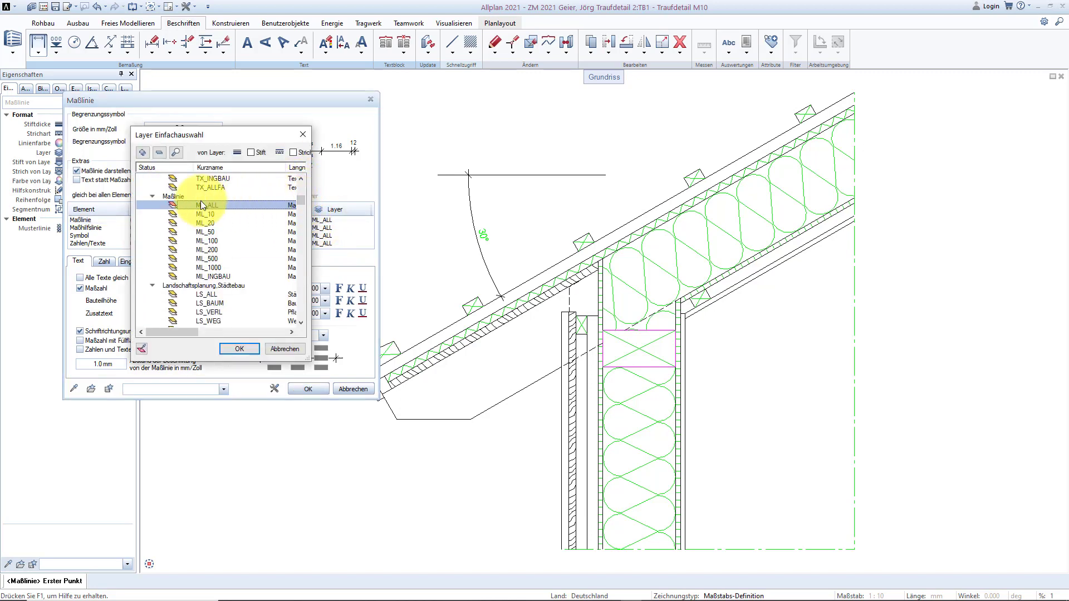
double_click(199, 204)
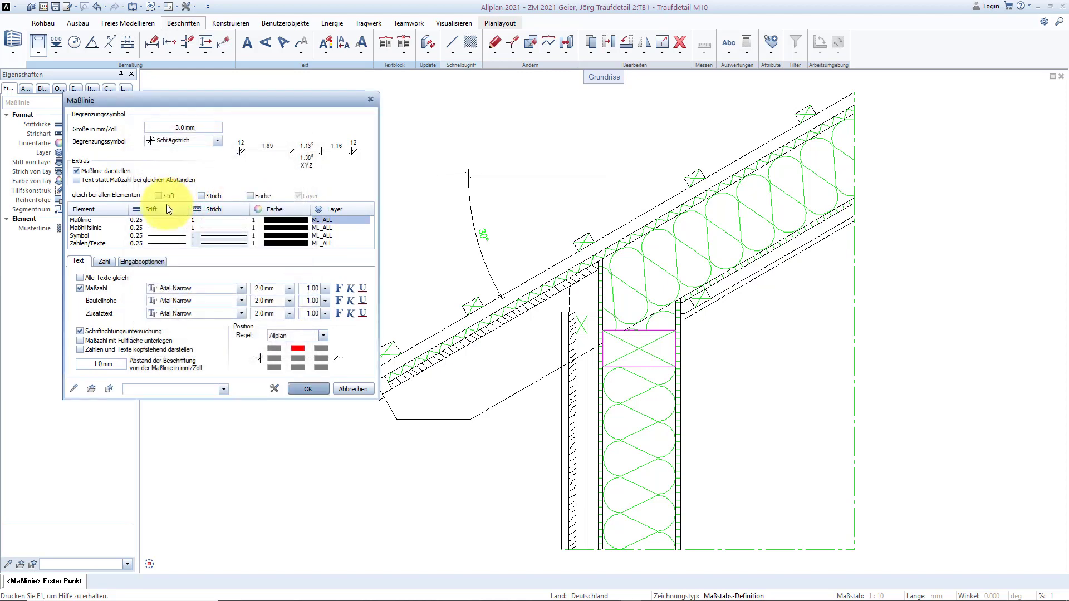
left_click(80, 277)
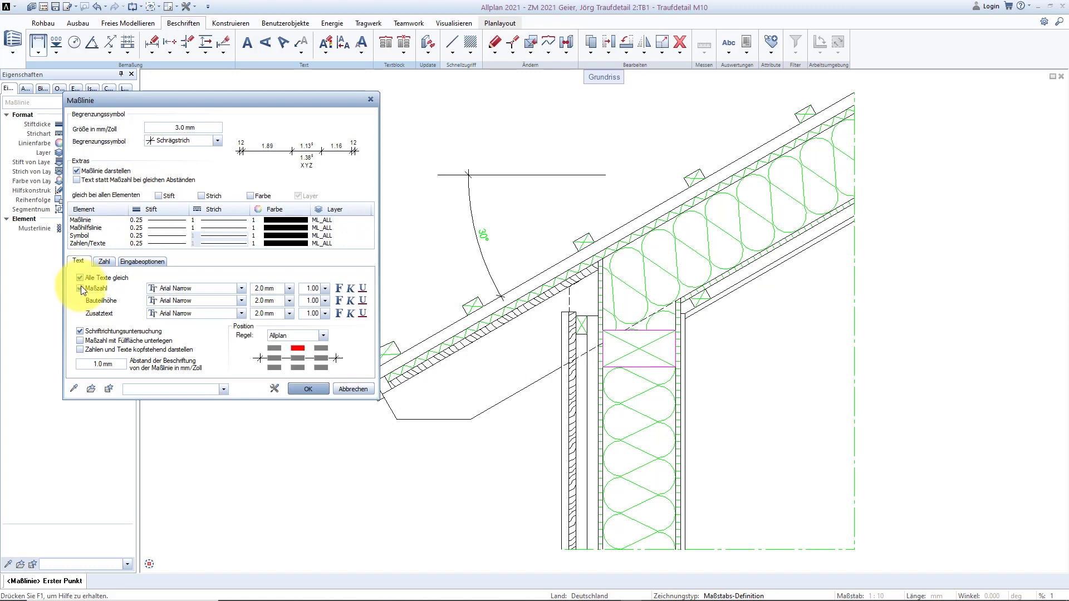
Keep the dimension text as Arial Narrow, 2.0 mm size, 1.00 width ratio.
left_click(238, 289)
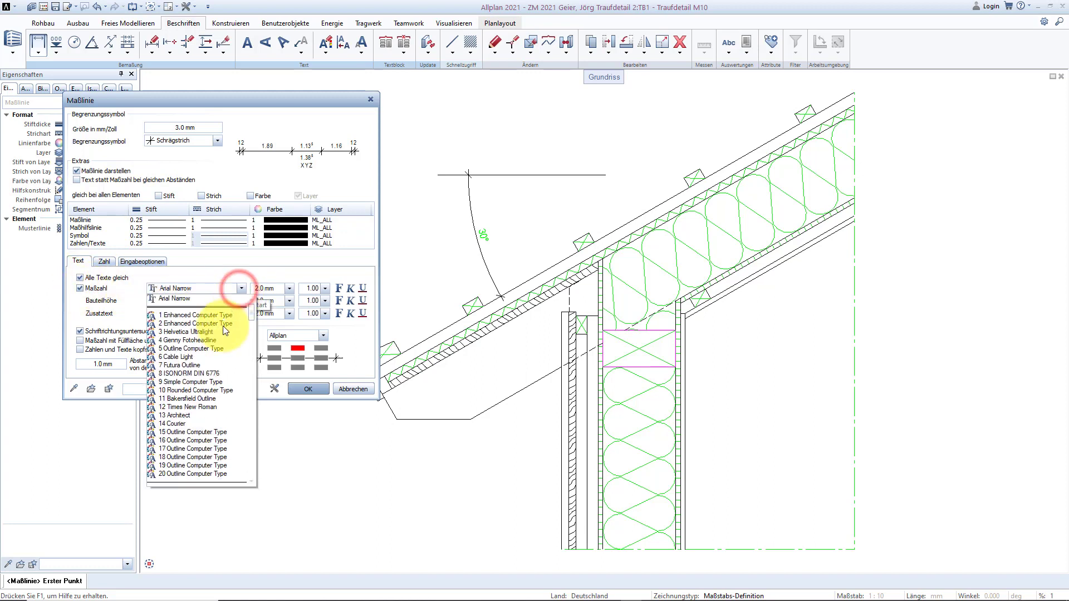
scroll(220, 363, "up", 3)
scroll(209, 366, "up", 3)
scroll(209, 366, "down", 3)
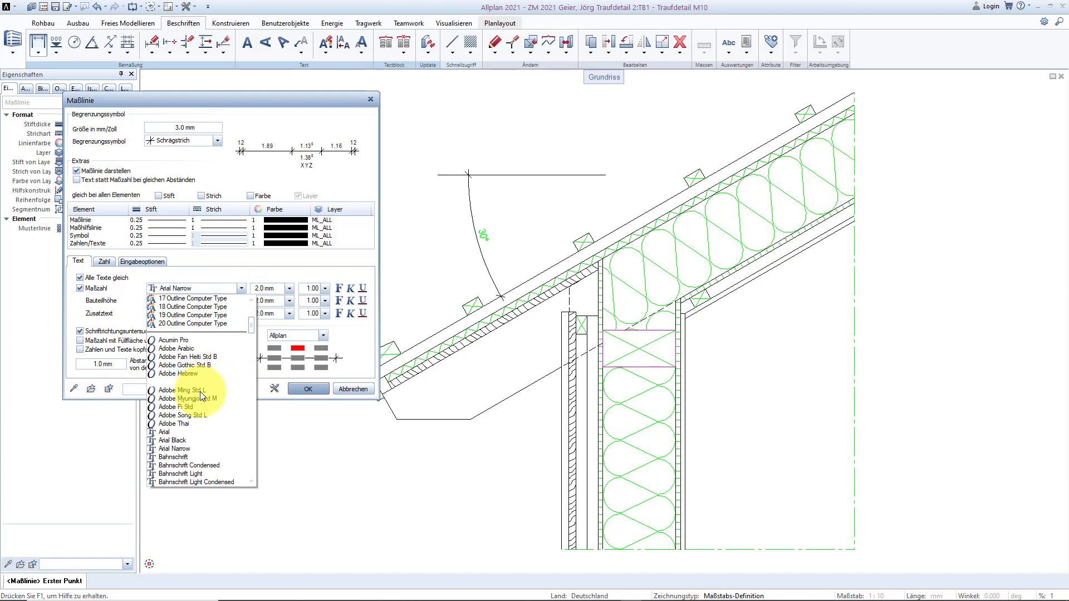
left_click(181, 445)
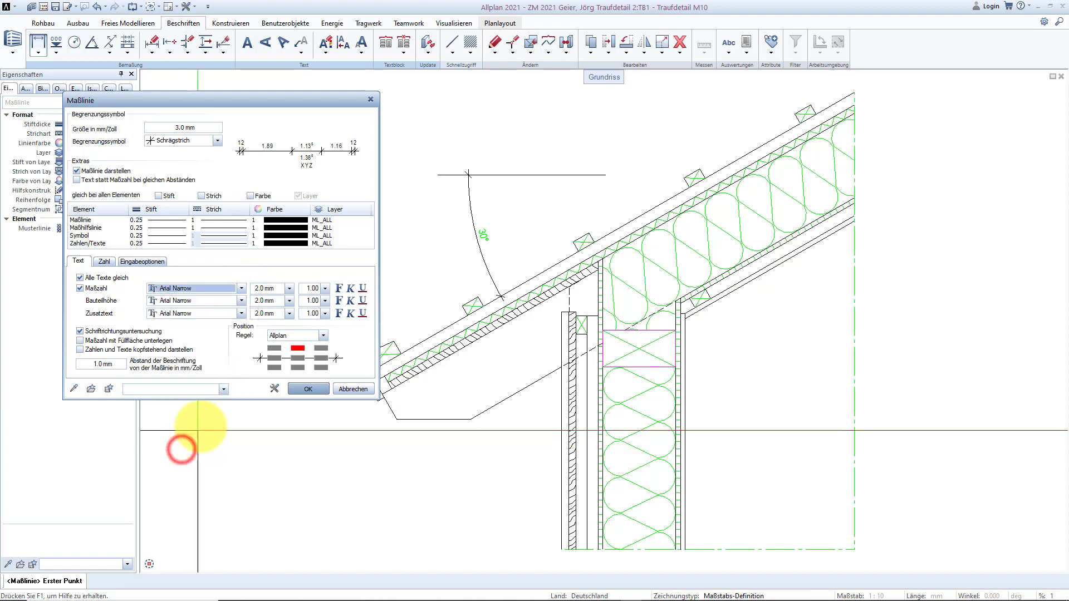
left_click(289, 288)
left_click(277, 314)
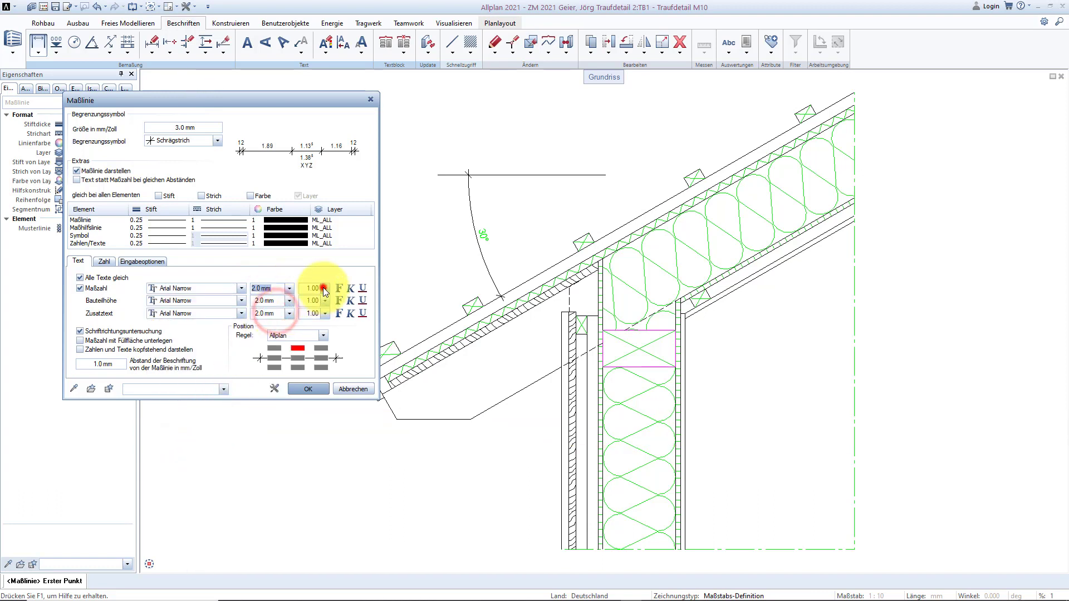
left_click(325, 288)
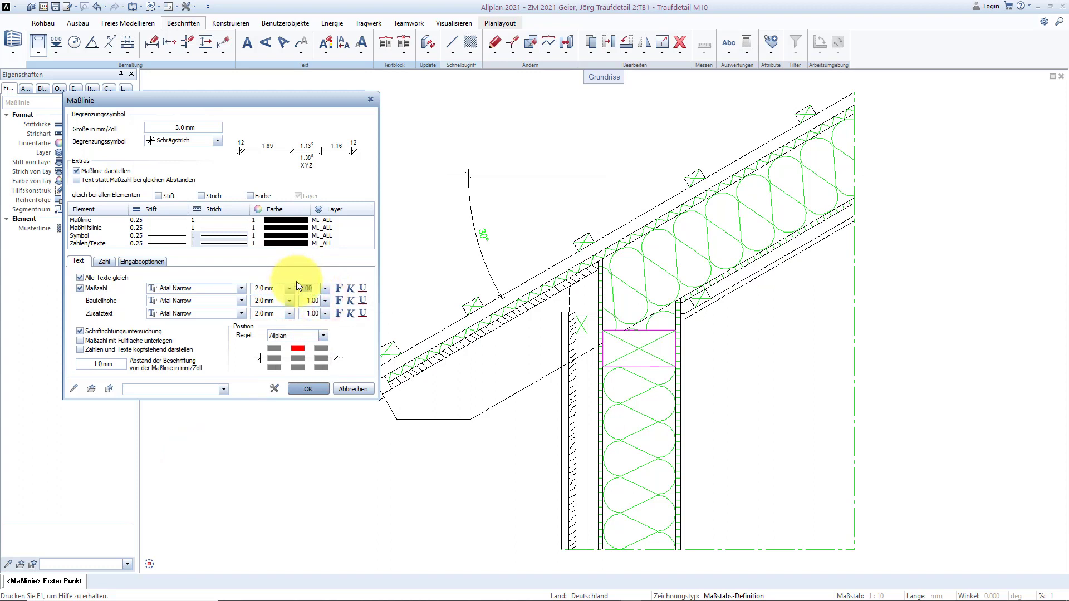
Keep the Regel Allplan position rule with numbers centred above the dimension line.
left_click(289, 335)
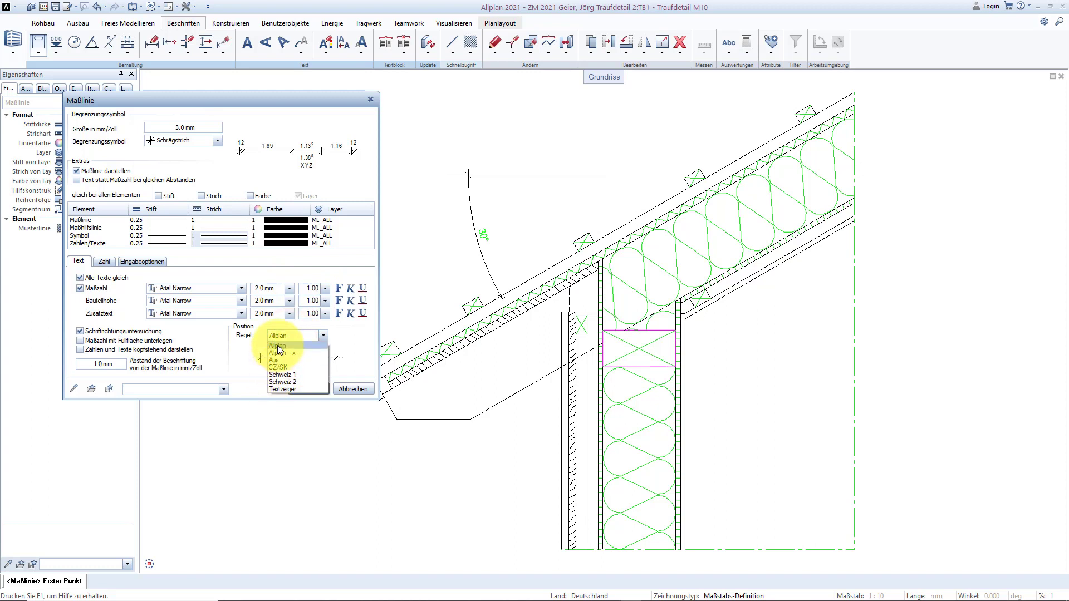
left_click(277, 346)
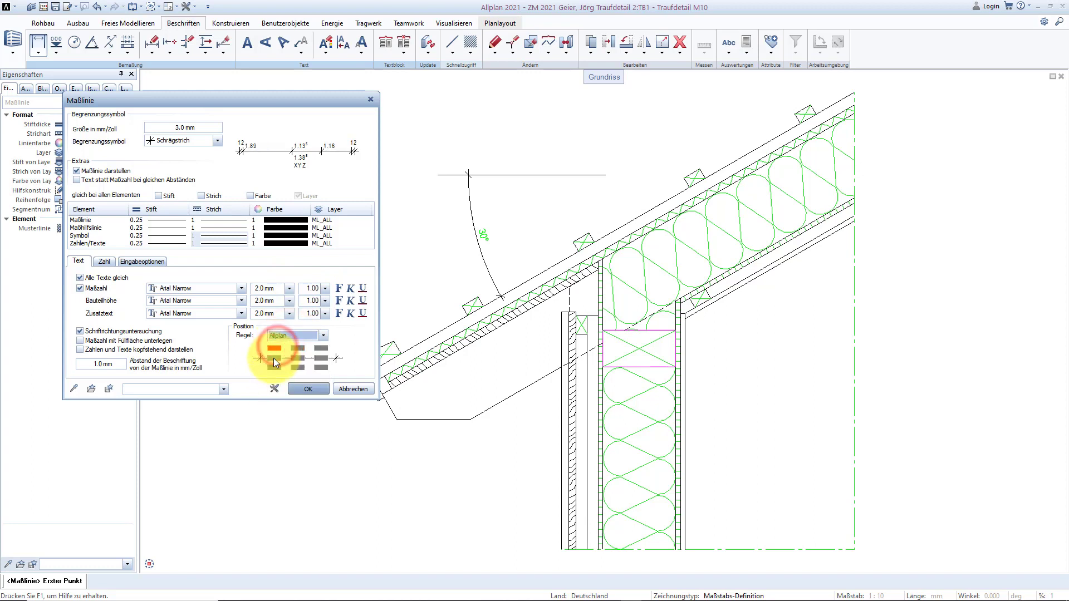
left_click(299, 348)
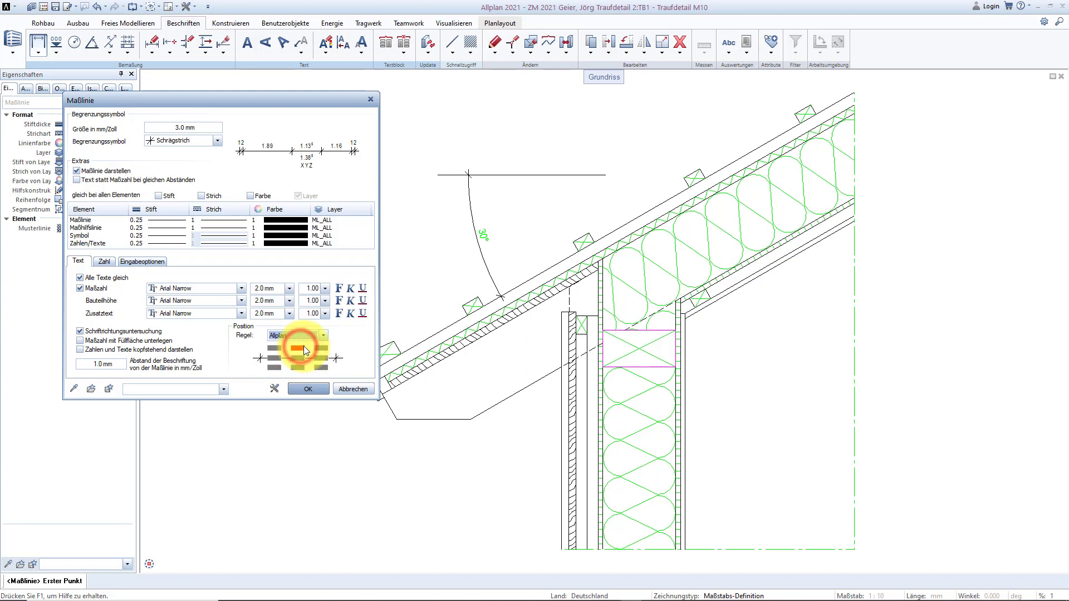
left_click(320, 358)
left_click(299, 349)
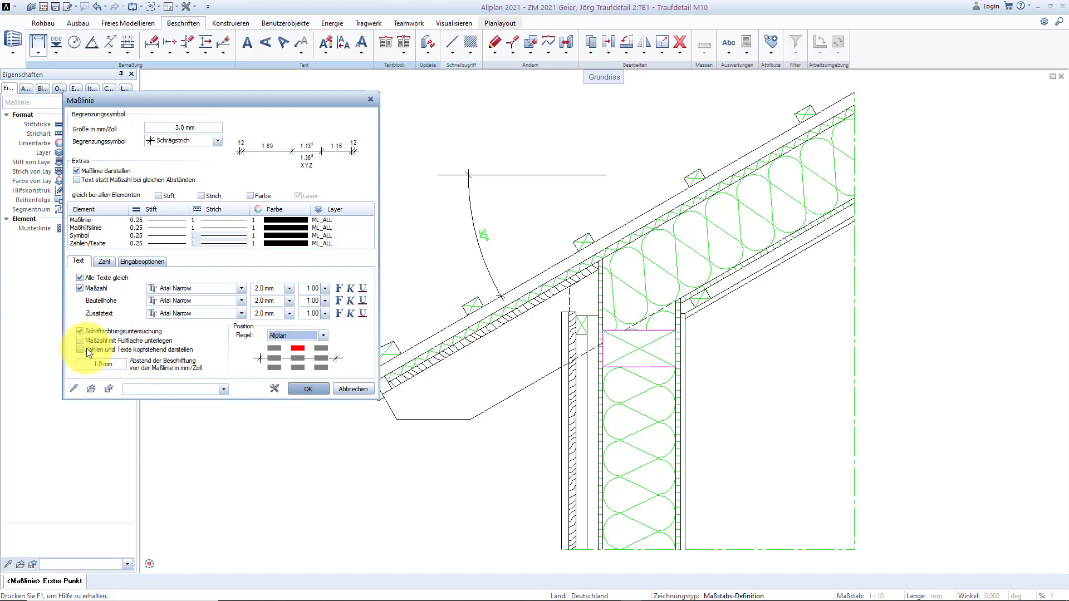
double_click(113, 364)
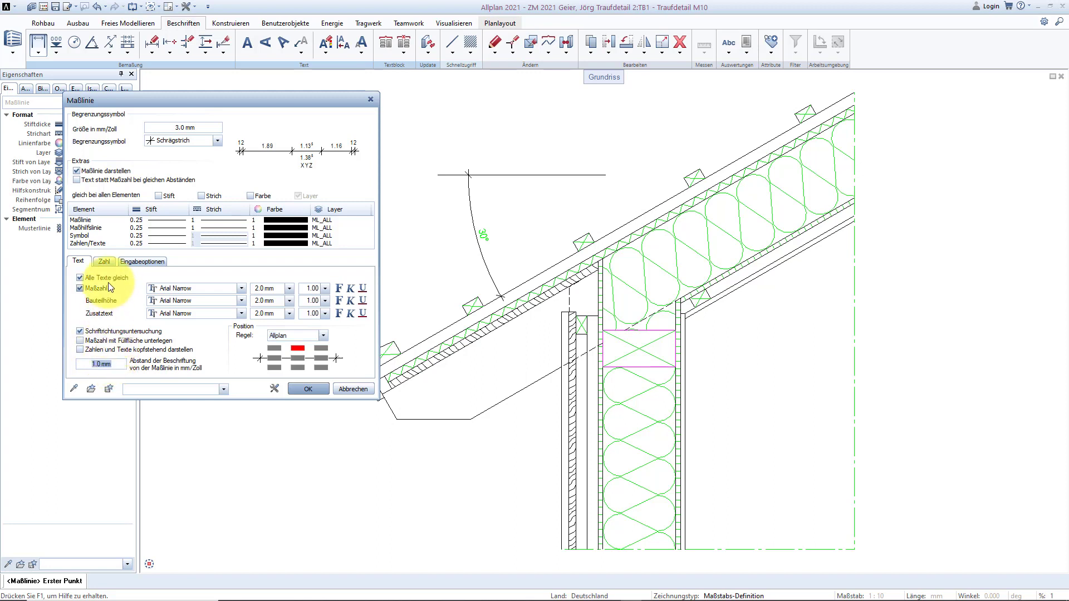
left_click(103, 261)
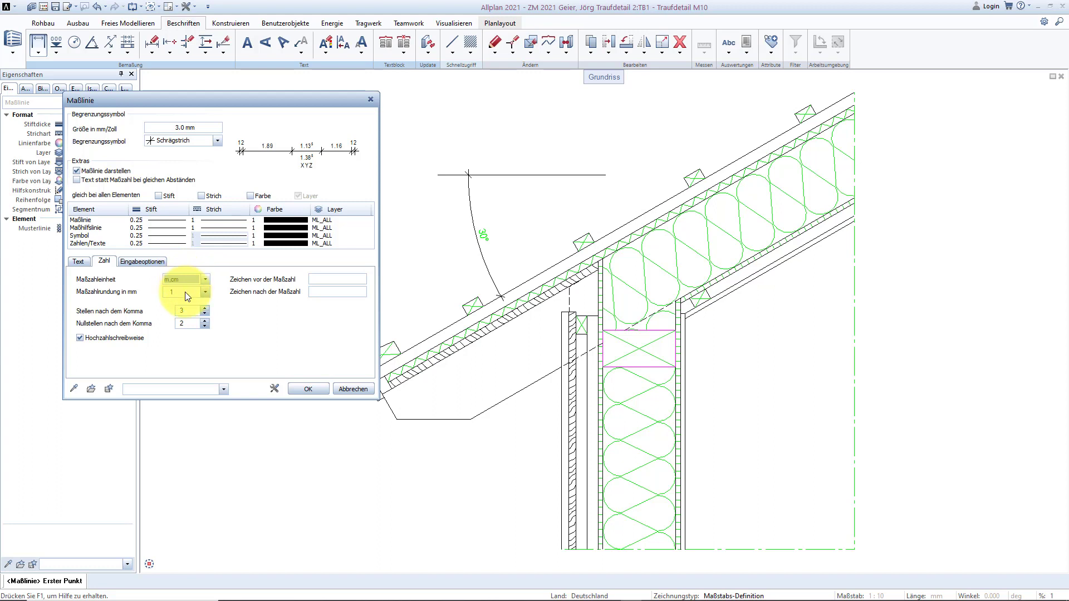
Set dimension numbers to mm, 0.5 rounding, 1 decimal place and 0 trailing zeros.
key("Tab")
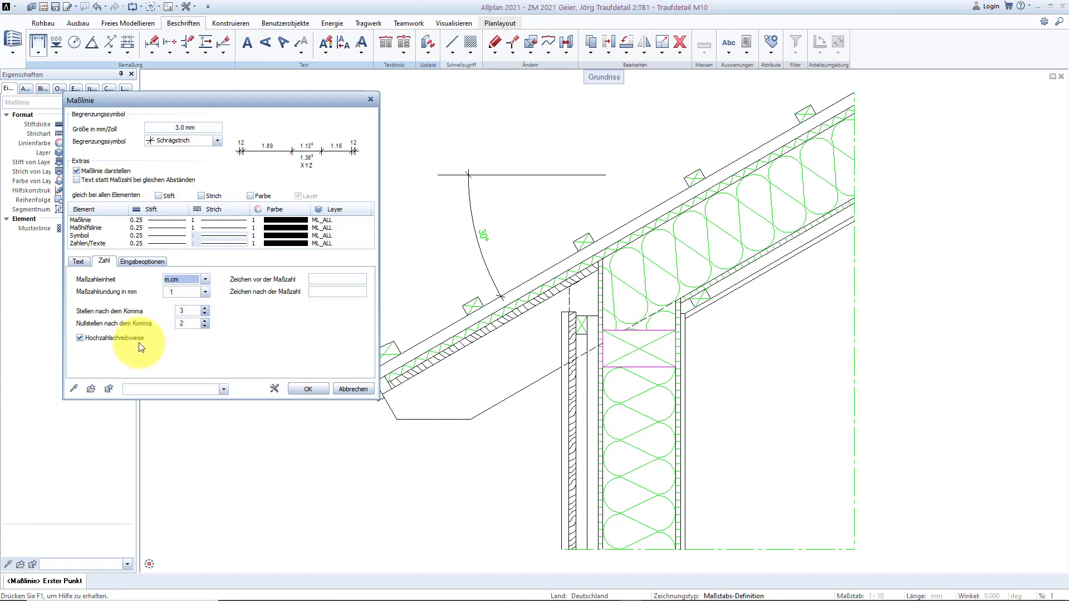
left_click(205, 280)
left_click(190, 291)
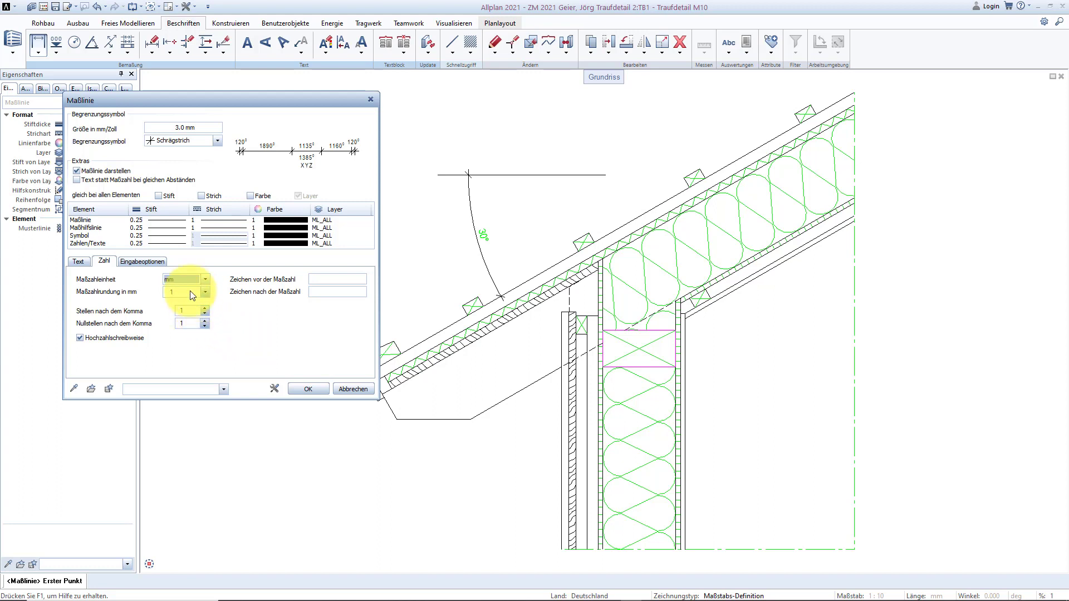
left_click(205, 293)
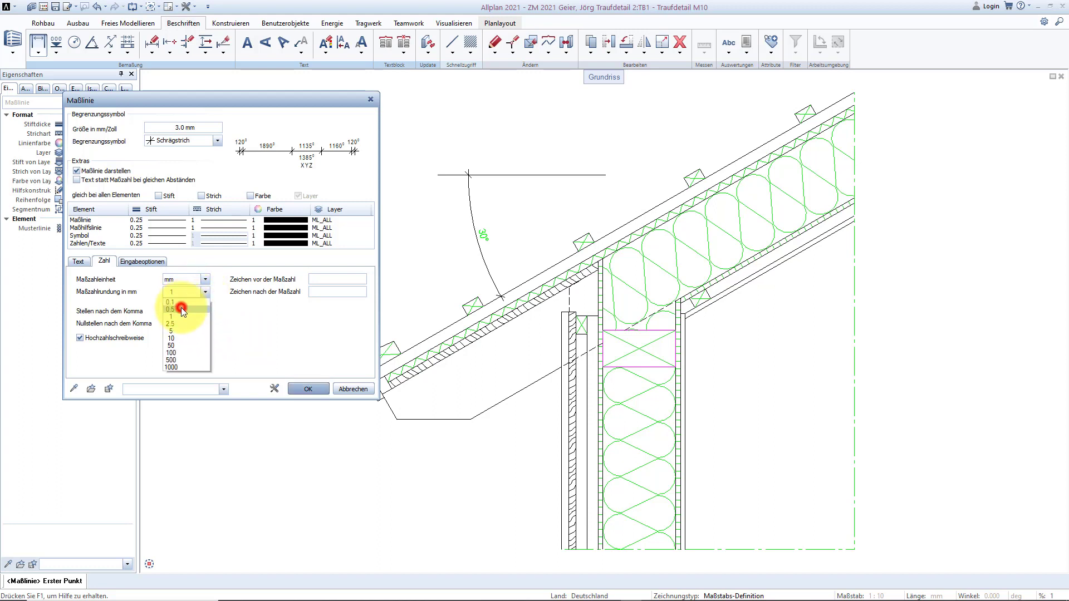
left_click(182, 309)
left_click(191, 313)
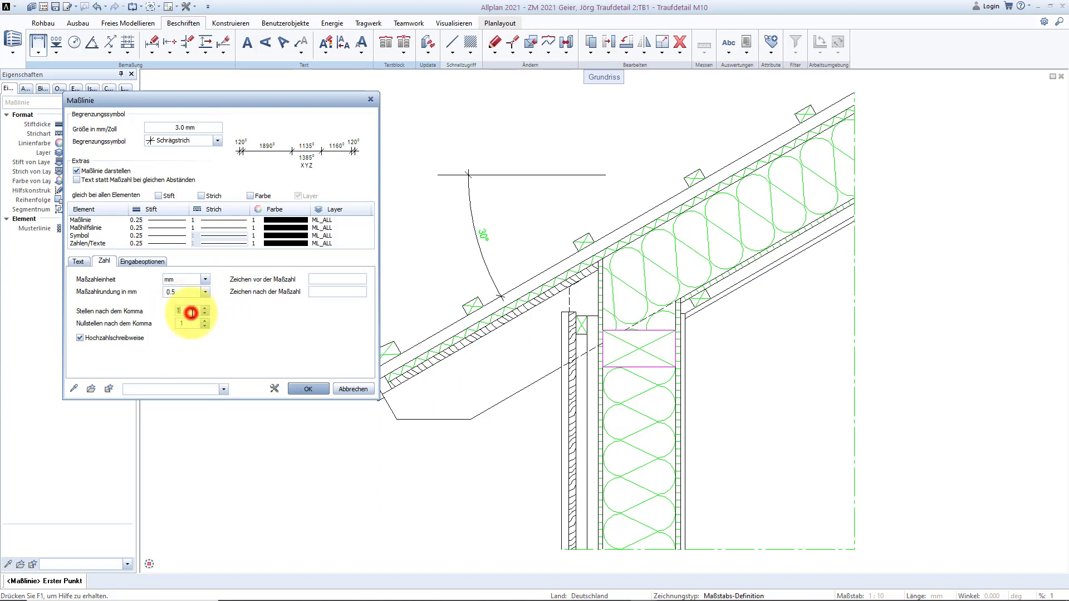
left_click(191, 324)
type("0")
key("Tab")
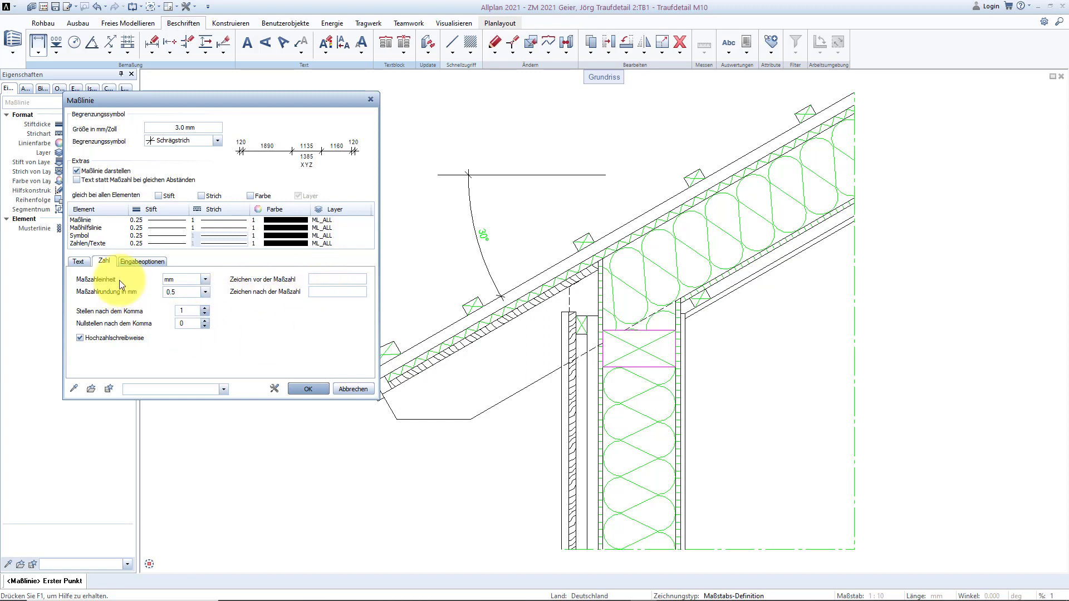
In Eingabeoptionen, try Vordefinierte Länge, then revert to Keine Maßhilfslinie.
left_click(131, 262)
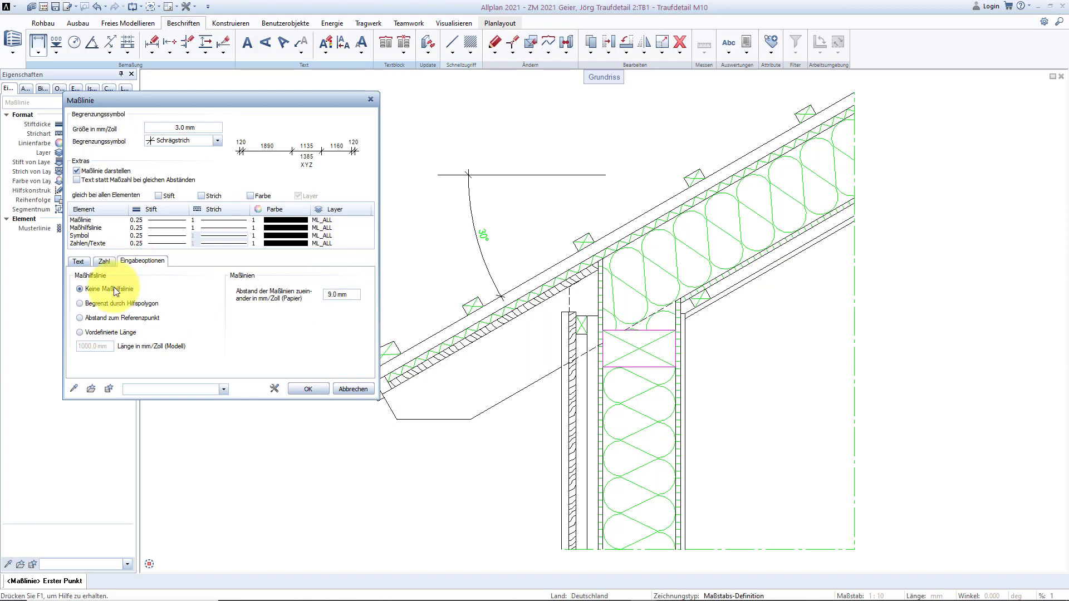
left_click(81, 332)
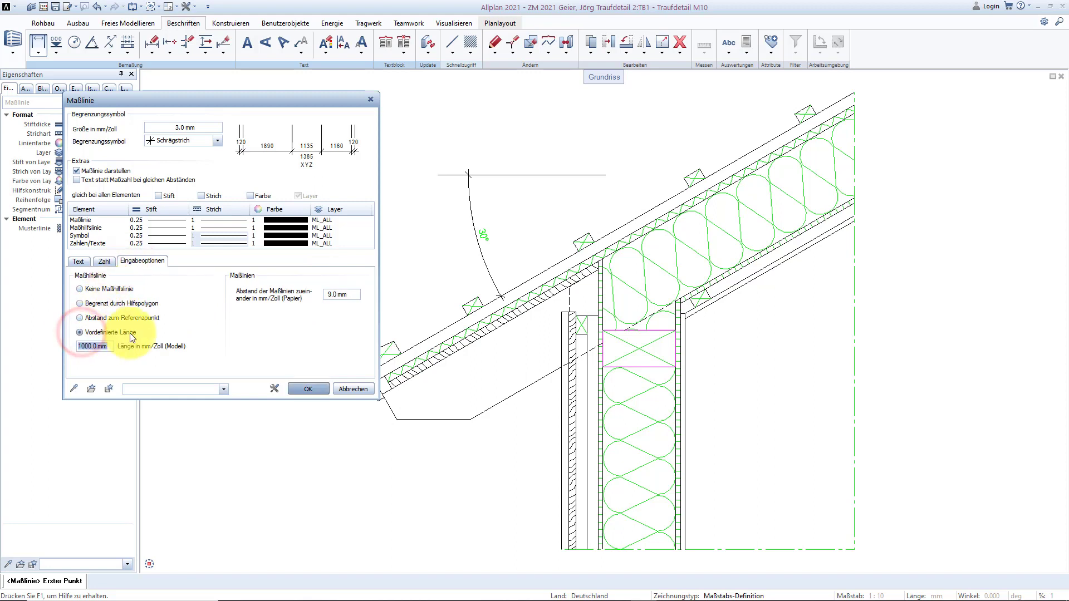
left_click(103, 344)
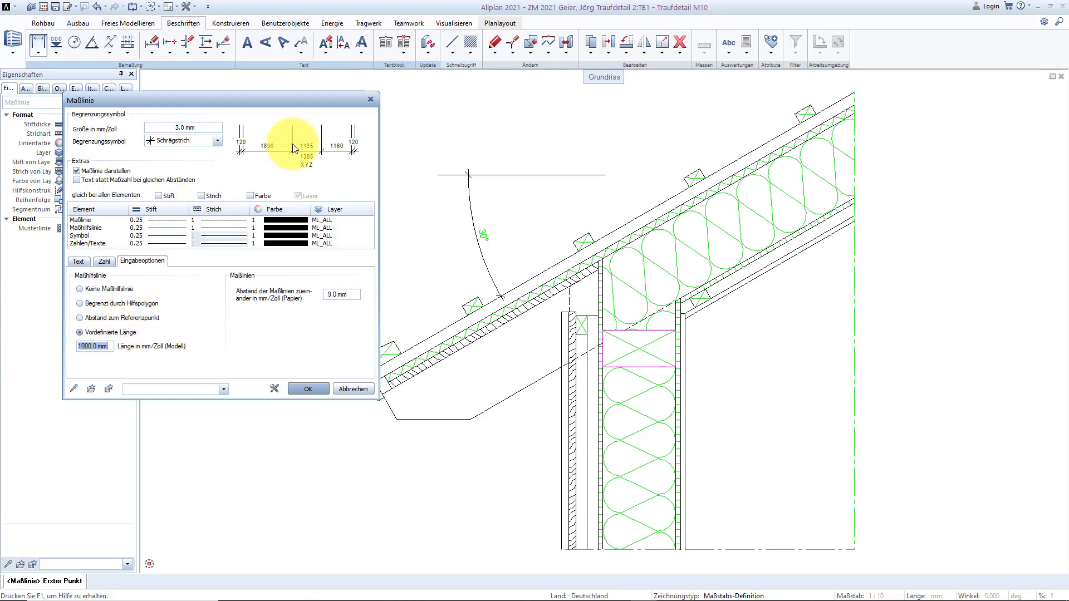
left_click(115, 286)
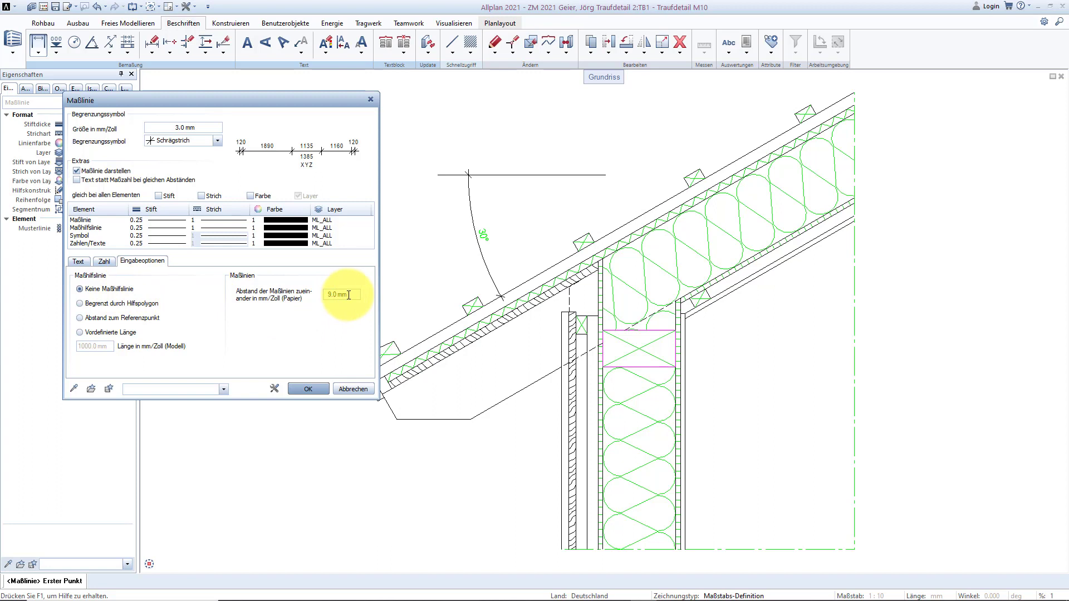
Save the dimension-line settings as office favourite file 'ML 2 mm.dfla' under Favoriten Büro.
left_click(107, 389)
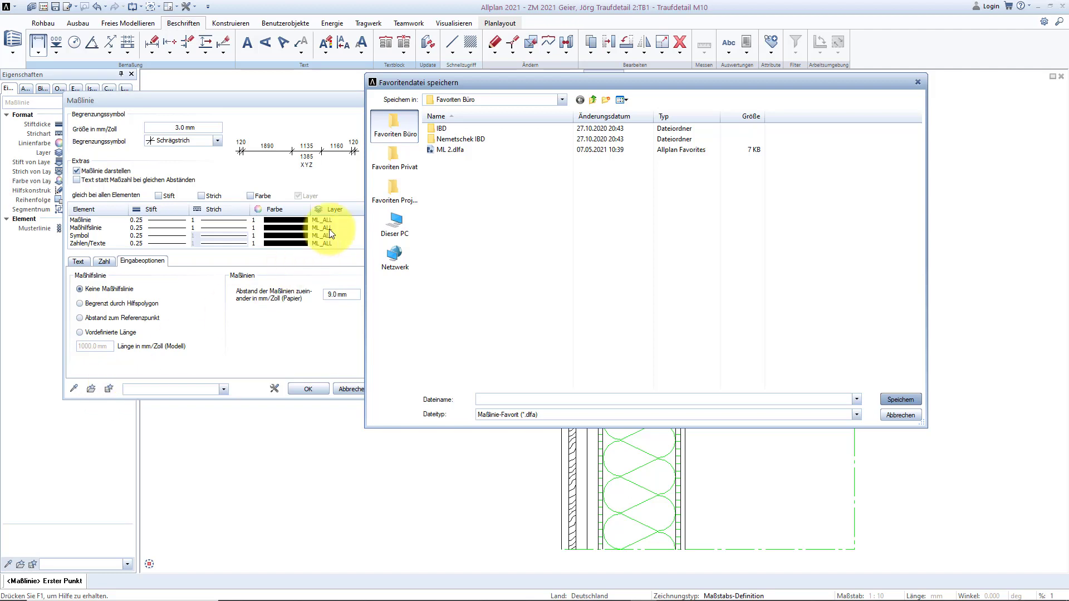
left_click(397, 122)
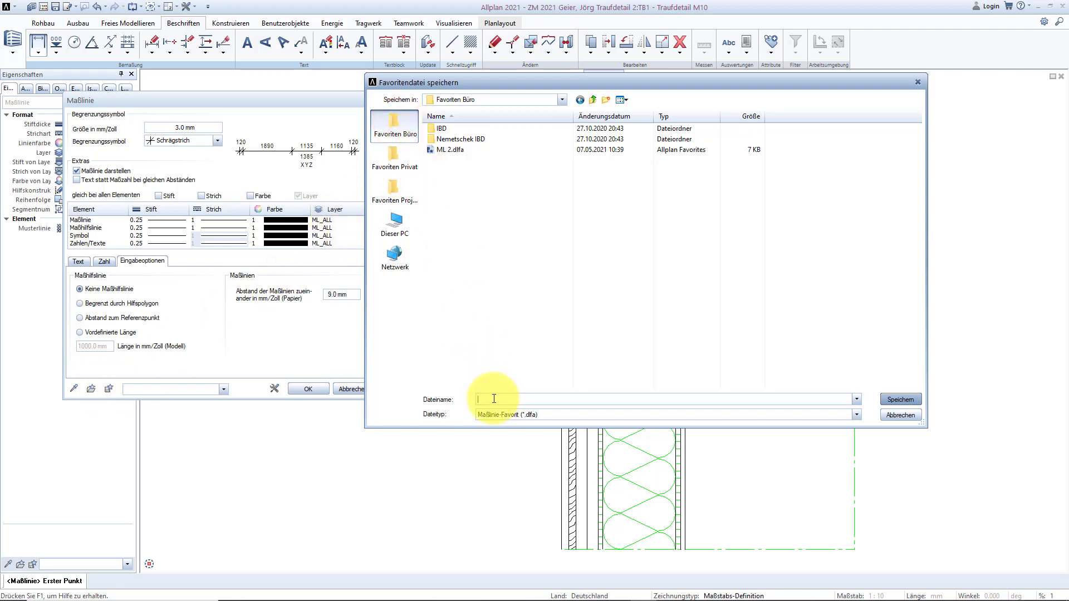
type("ML 2")
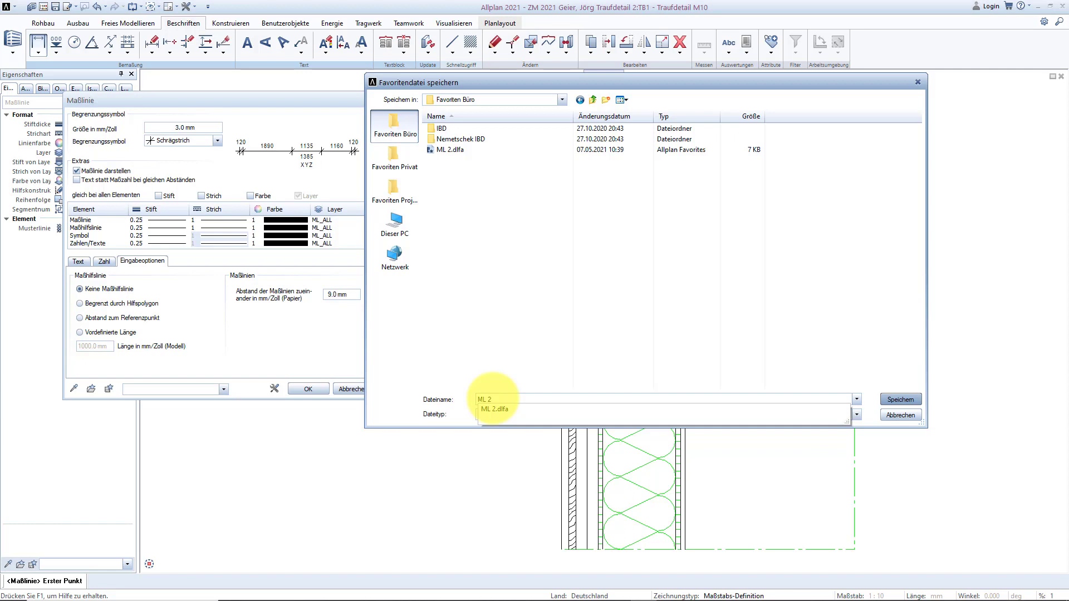
key("Escape")
type("mmm")
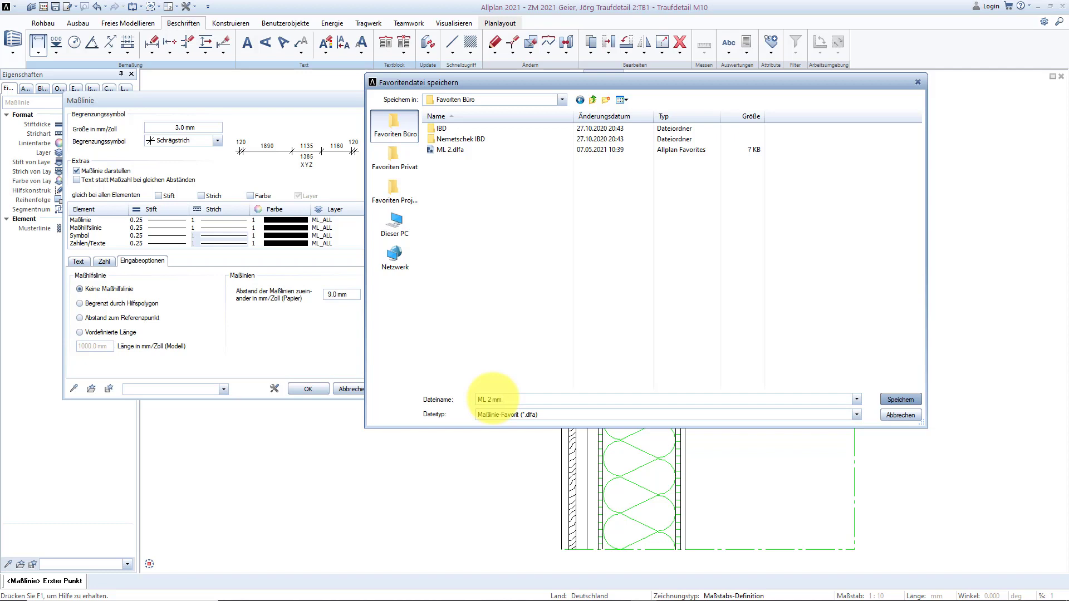
left_click(892, 399)
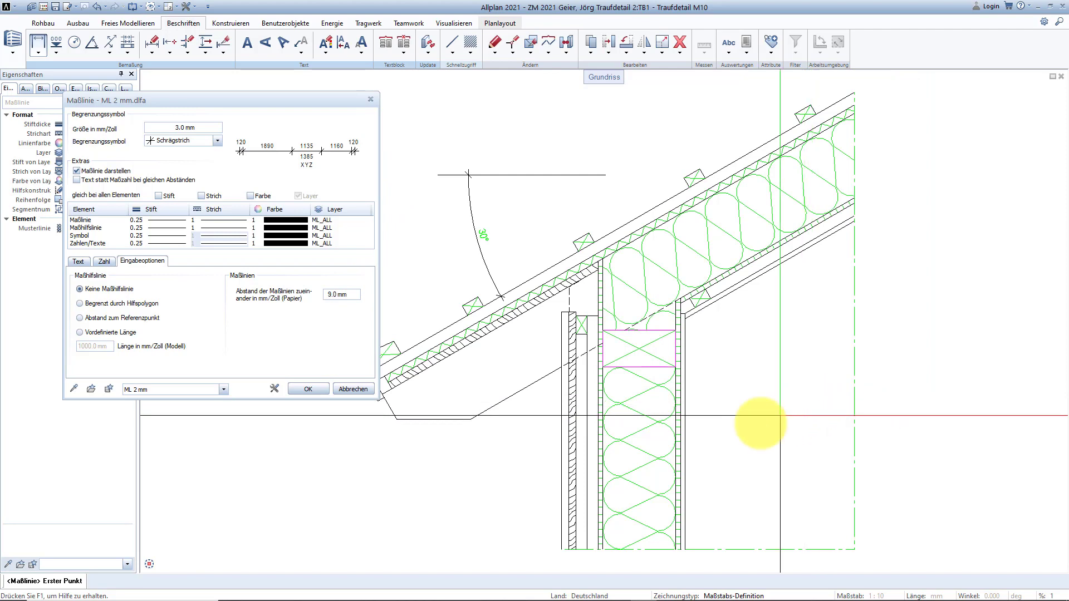
Load the ML 2 favourite, then reload ML 2 mm, and accept the Maßlinie settings.
left_click(90, 389)
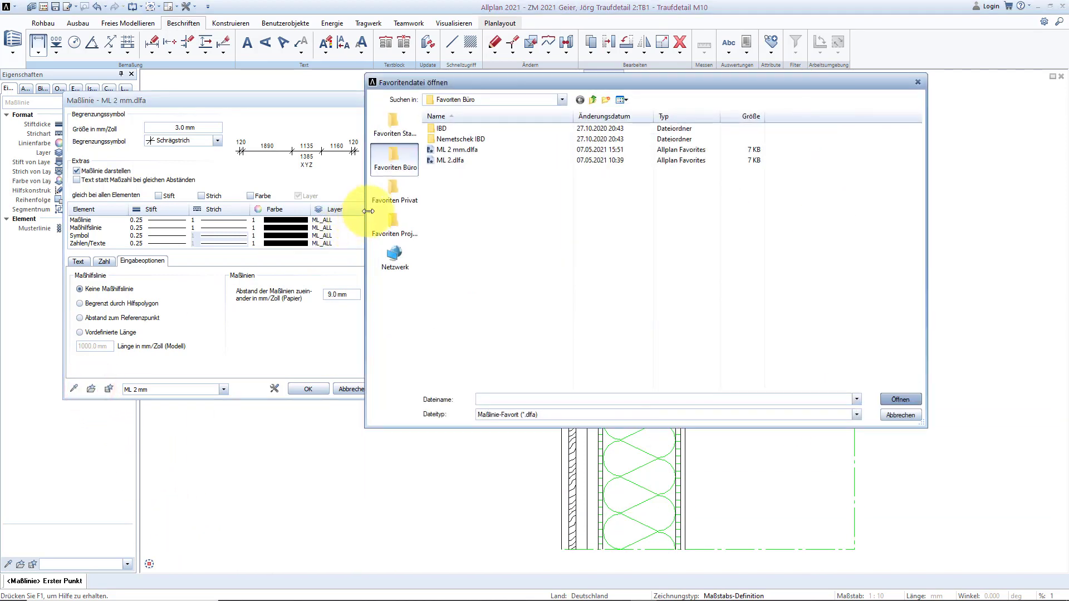
left_click(446, 161)
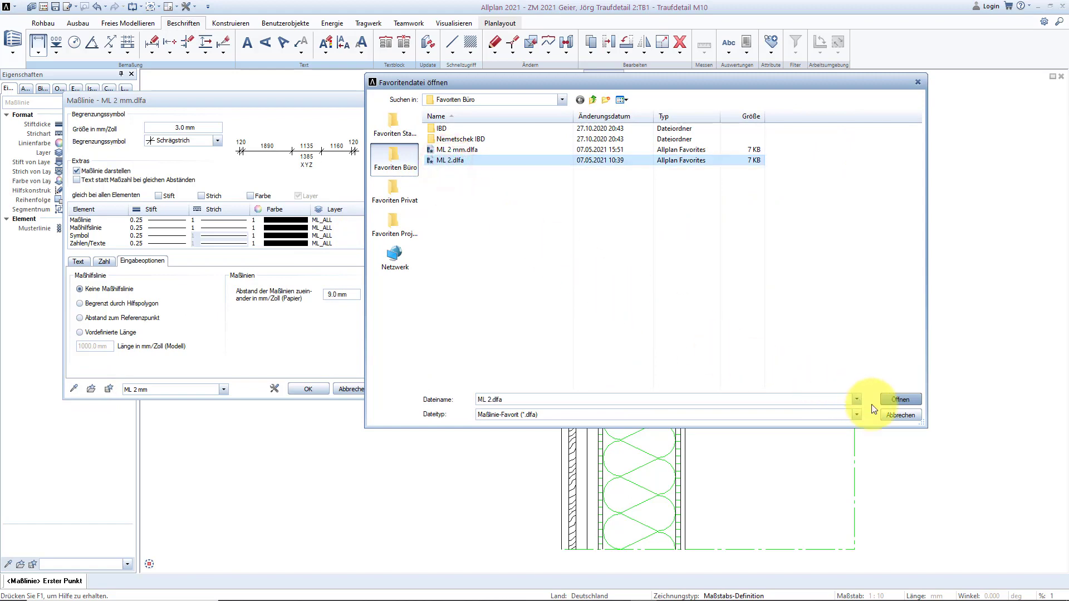
left_click(897, 400)
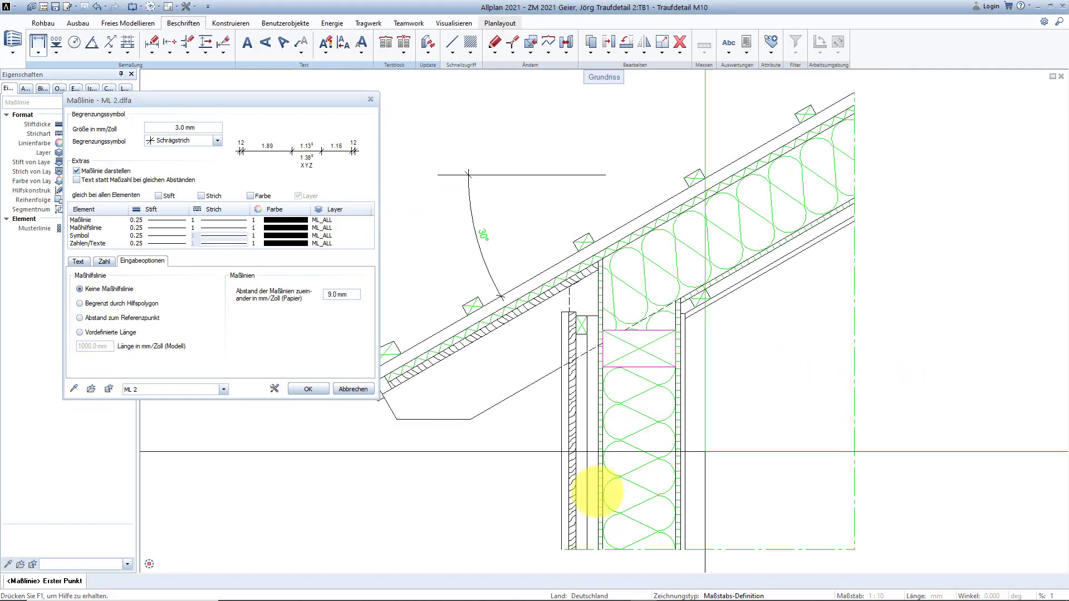
left_click(89, 389)
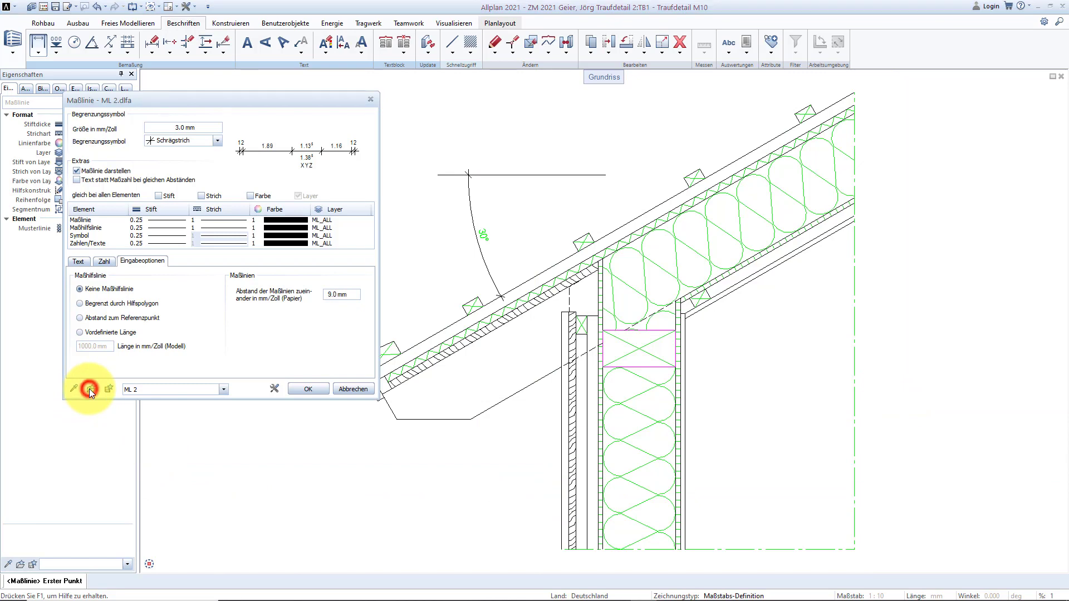
left_click(459, 149)
left_click(906, 399)
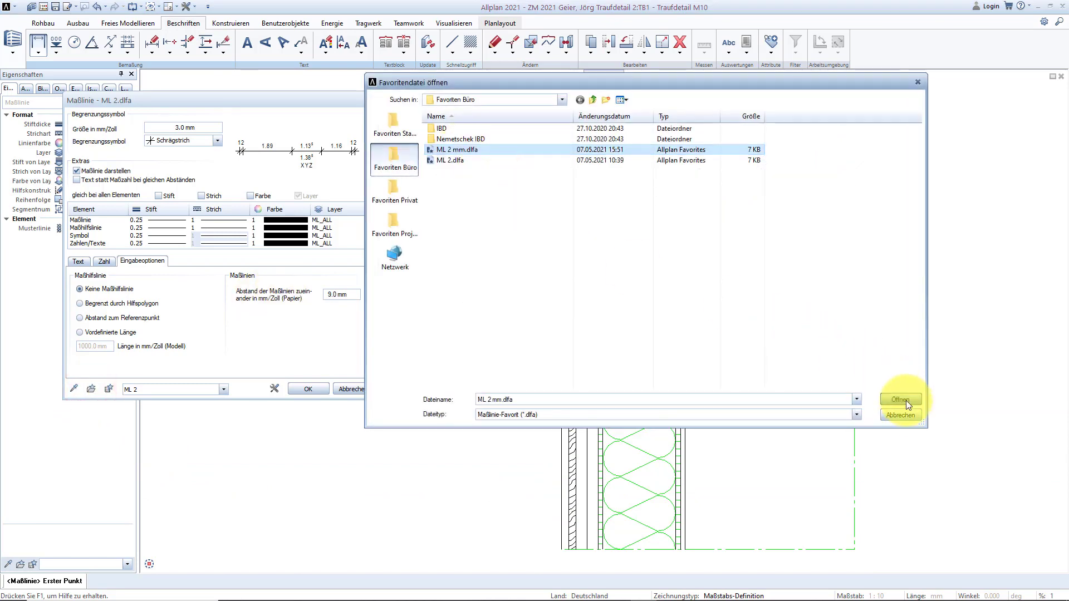
left_click(906, 400)
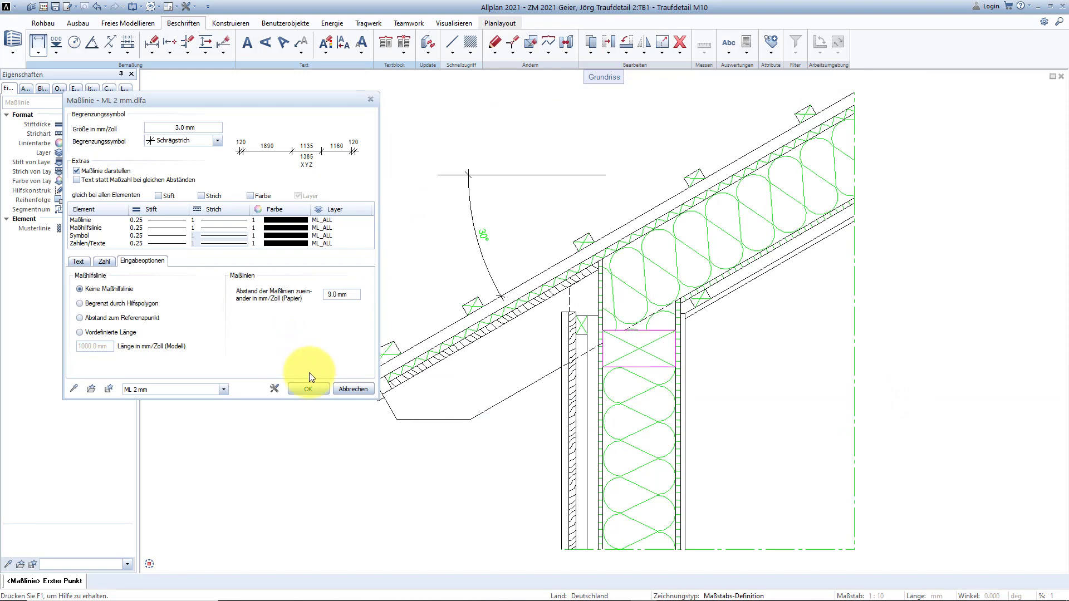
left_click(304, 390)
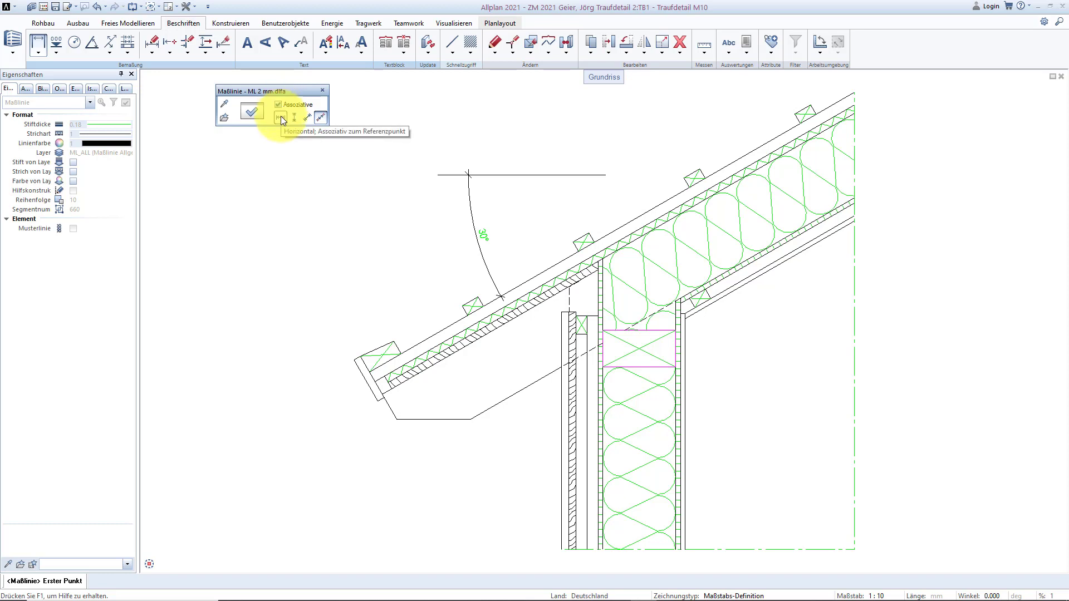
Dimension horizontally below the wall and eave: 490, 112.5, 200 and 25, correcting one wrong point.
left_click(281, 117)
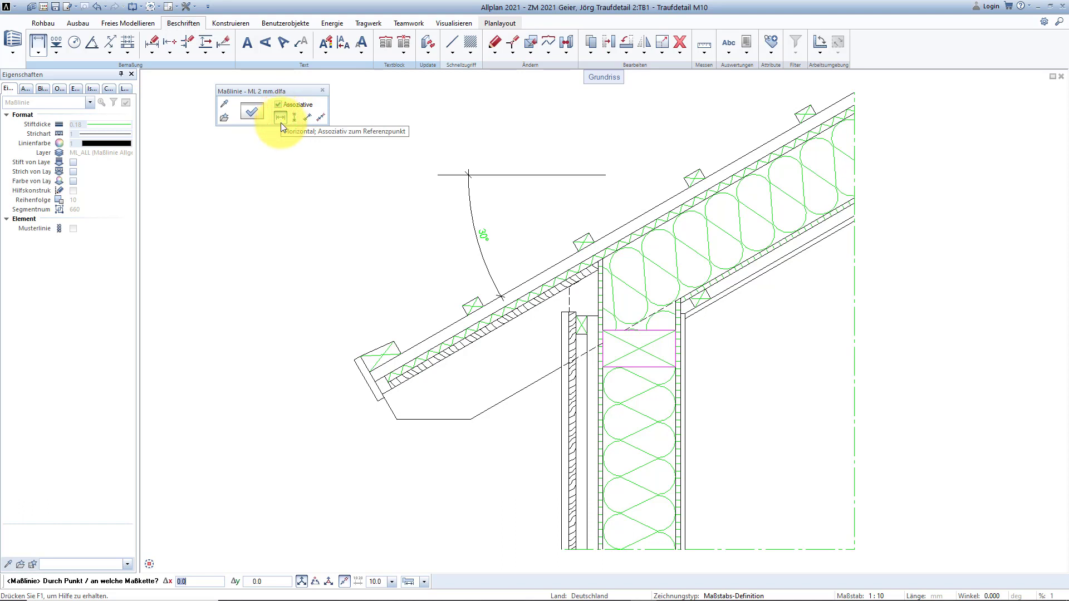
middle_click_drag(607, 496, 508, 311)
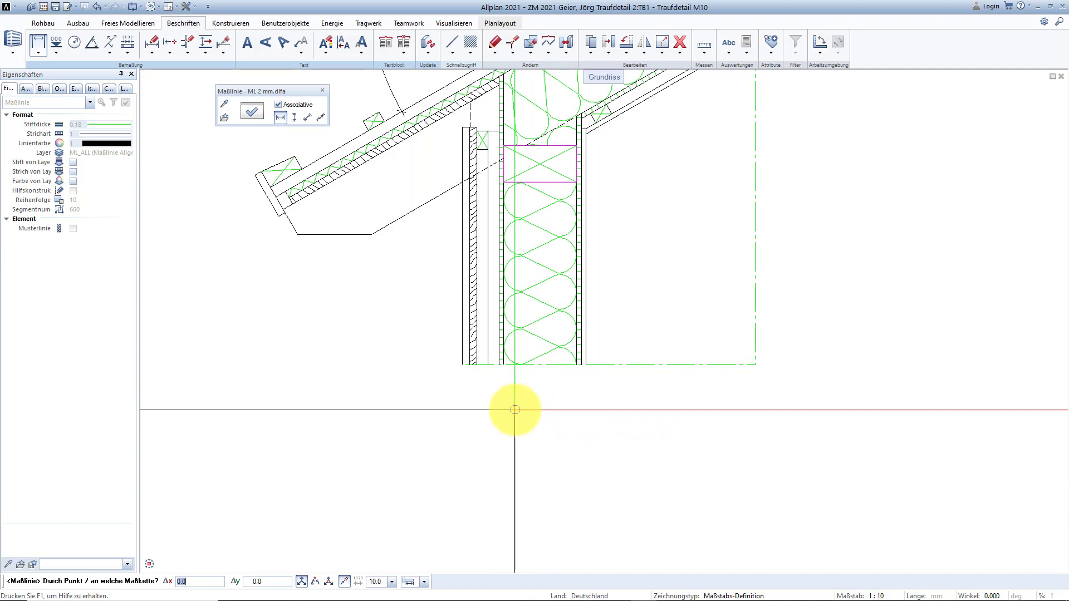
left_click(515, 409)
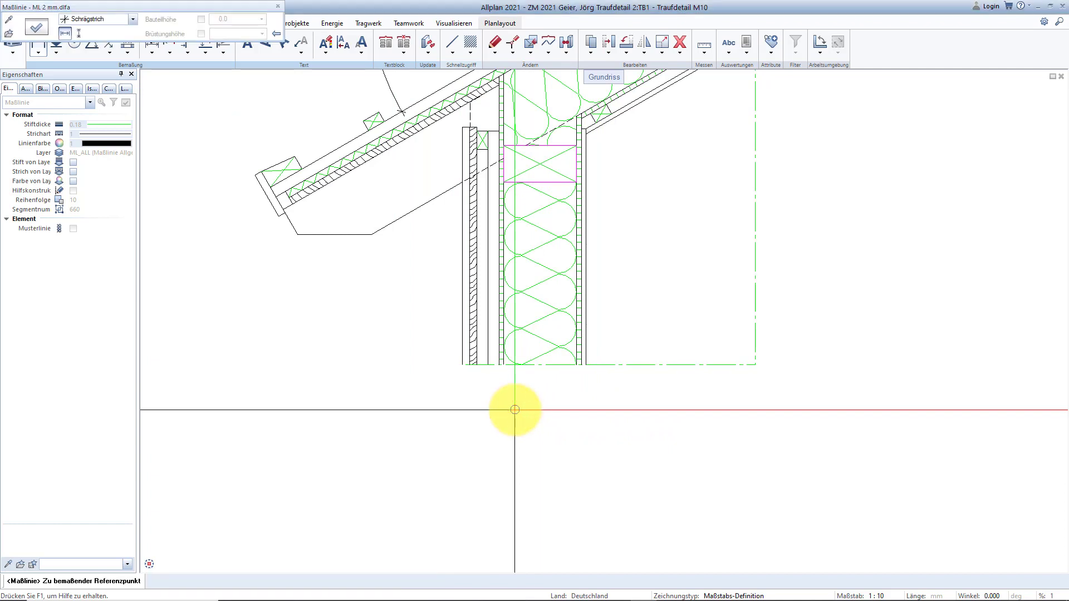
left_click(587, 366)
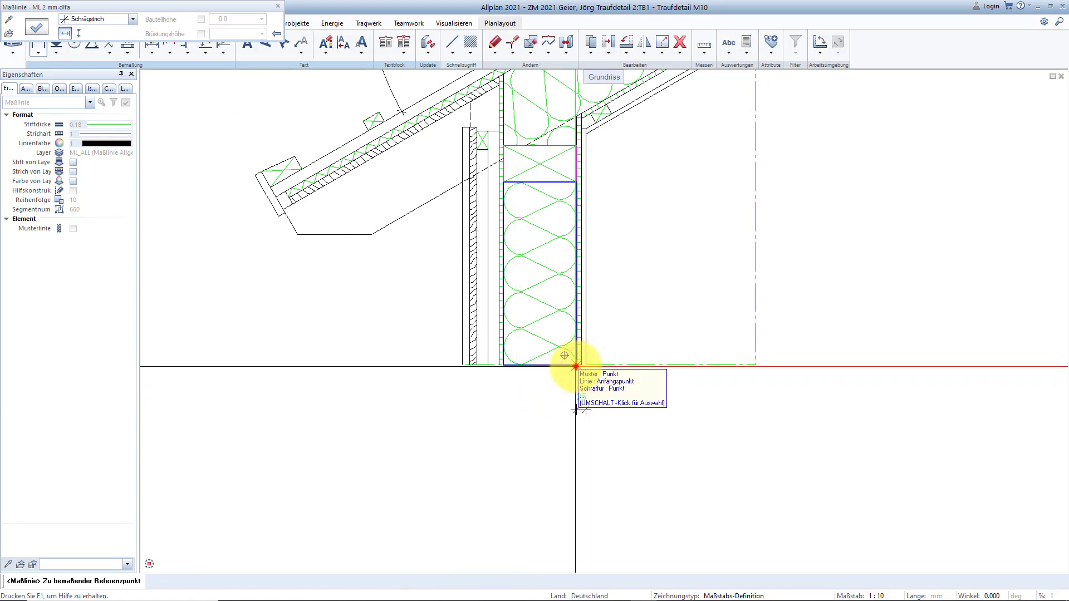
left_click(576, 366)
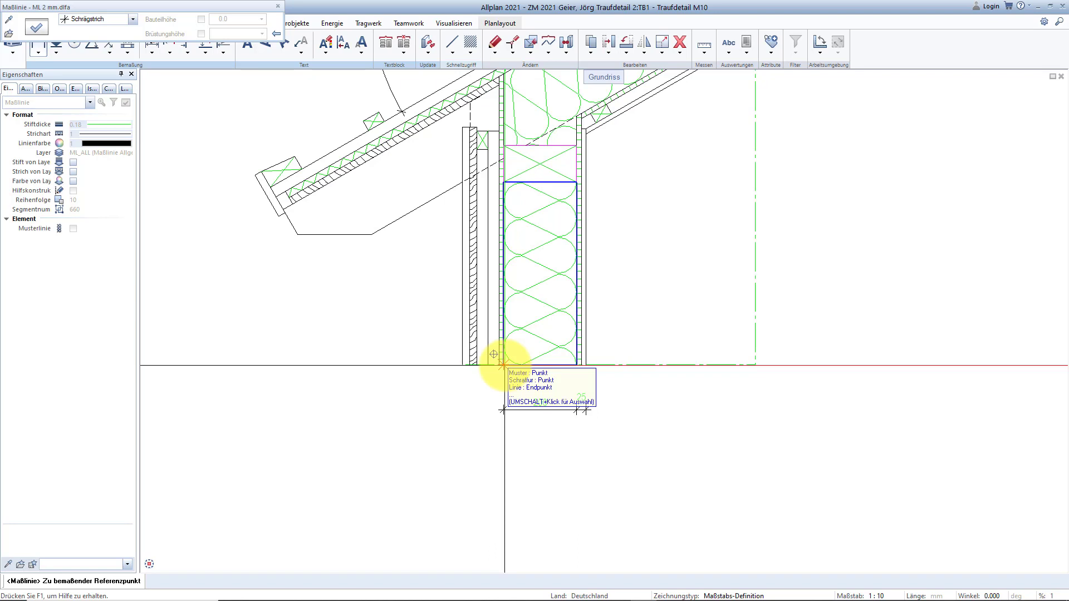
left_click(503, 365)
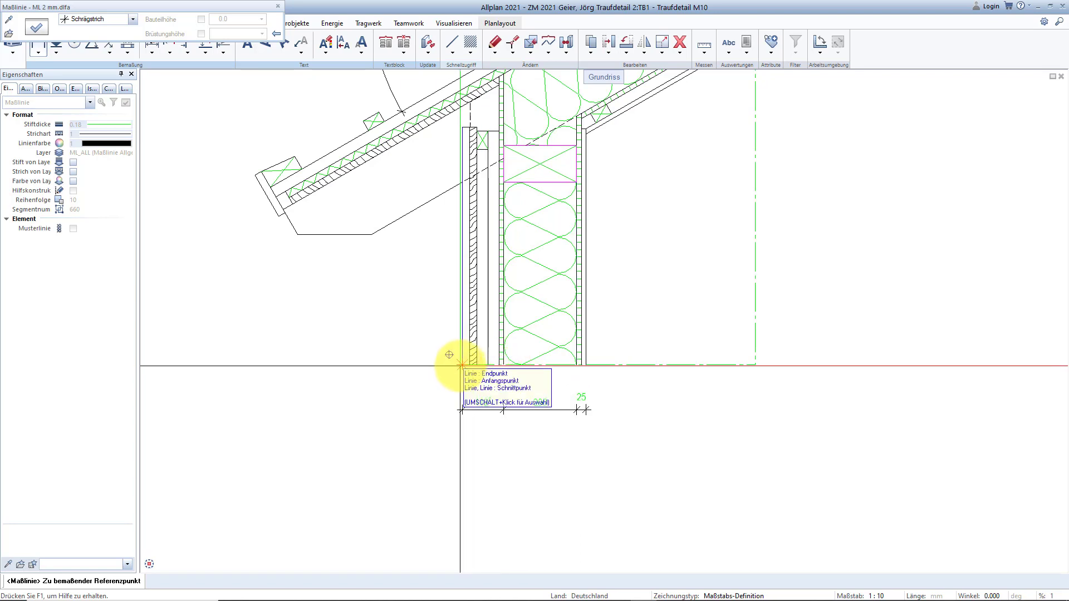
left_click(461, 365)
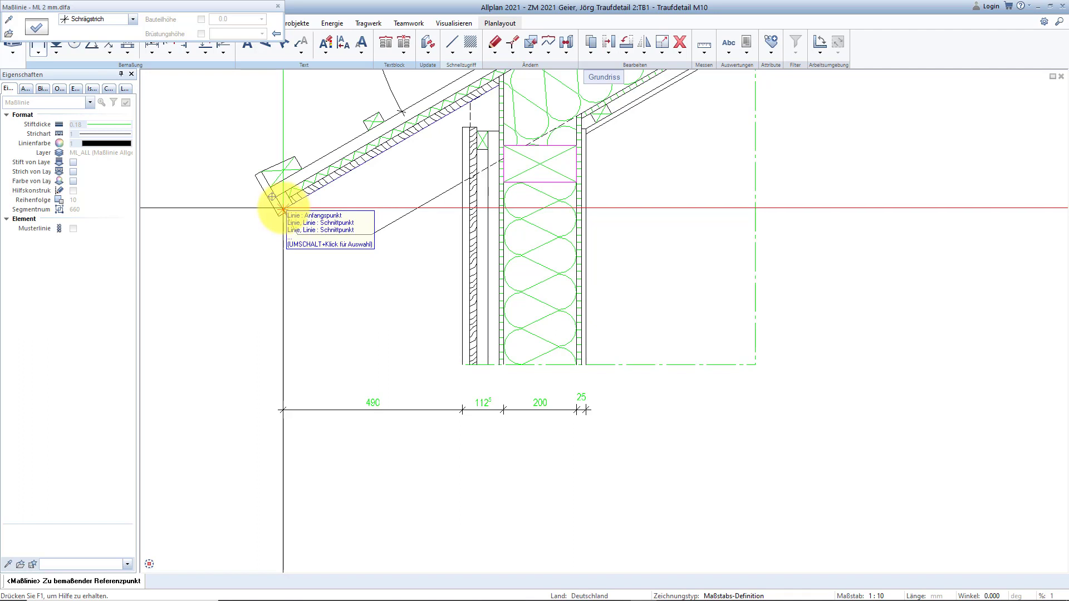
left_click(283, 209)
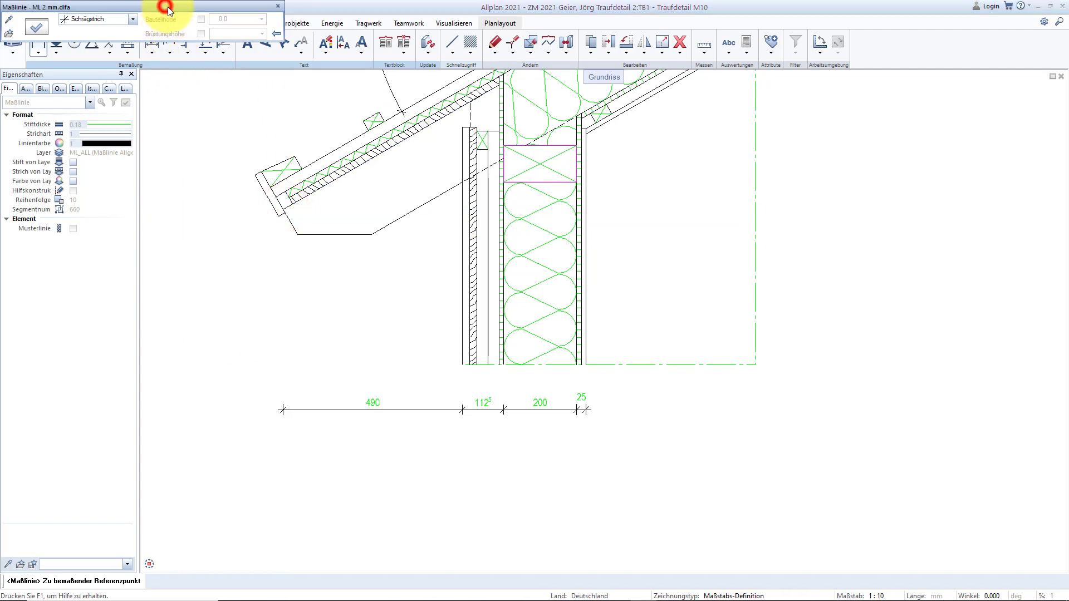
mouse_move(167, 7)
left_mouse_down()
mouse_move(239, 65)
mouse_move(326, 87)
left_mouse_up()
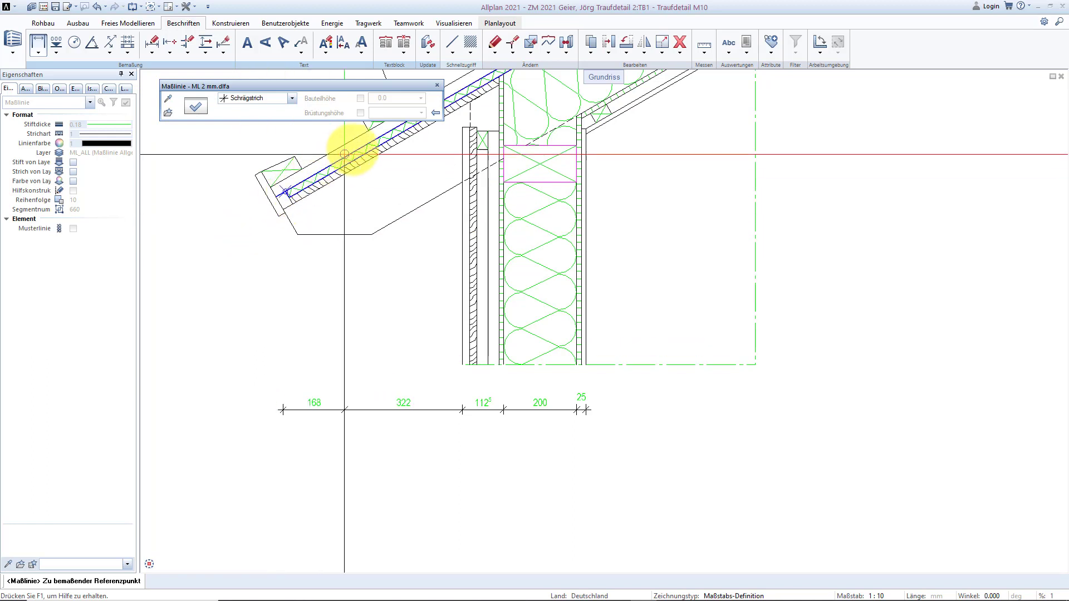
left_click(434, 114)
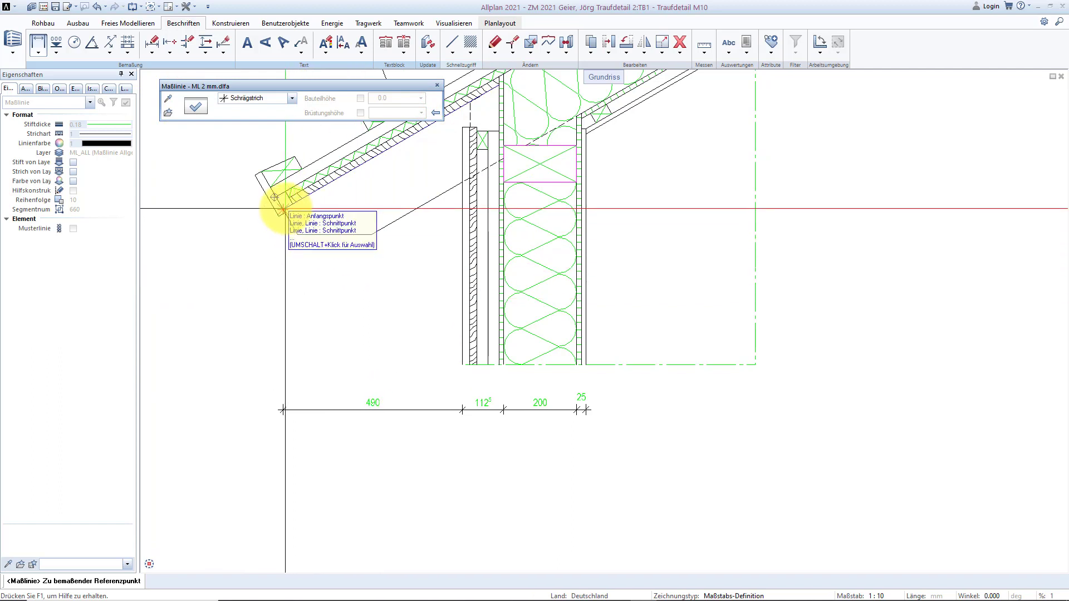
left_click(283, 210)
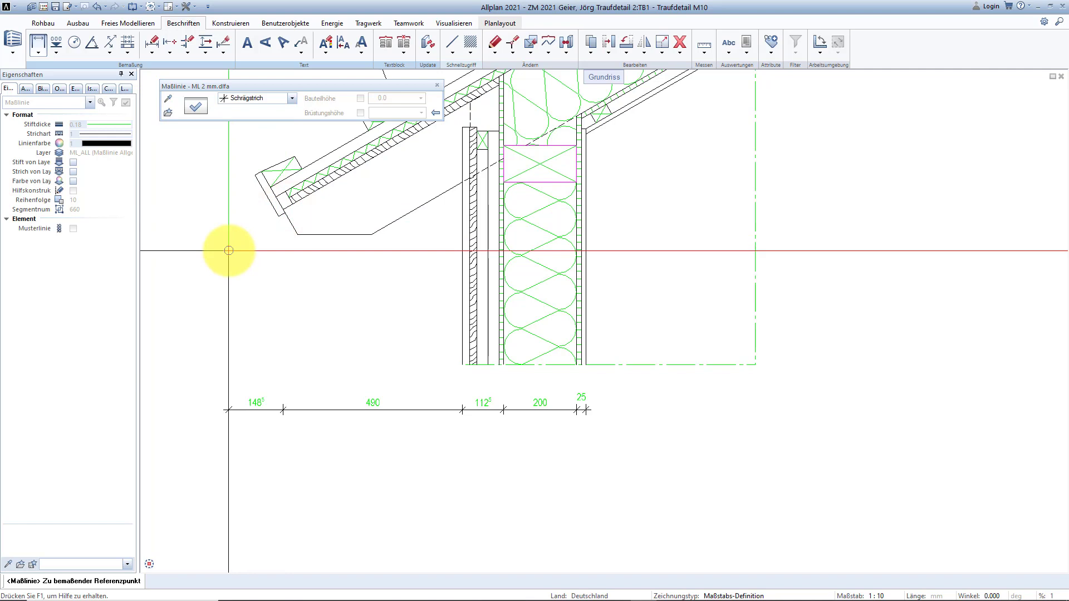
key("Escape")
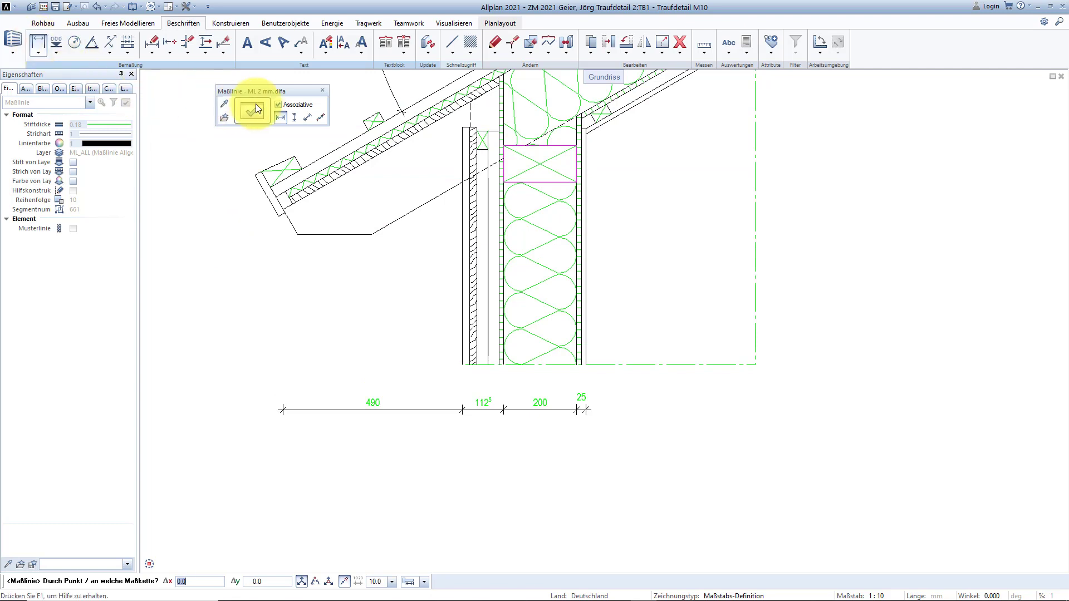
Add a vertical chain at the wall-head stud corners reading 146.5, 10 and 40.
left_click(293, 117)
middle_click_drag(423, 129, 306, 290)
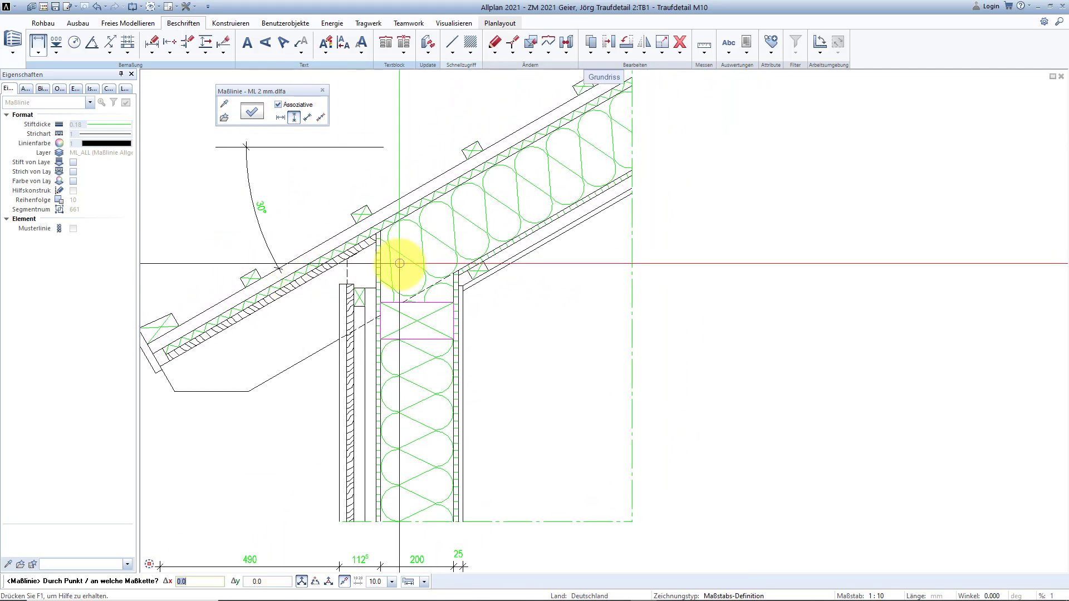
scroll(402, 257, "up", 2)
scroll(399, 263, "up", 1)
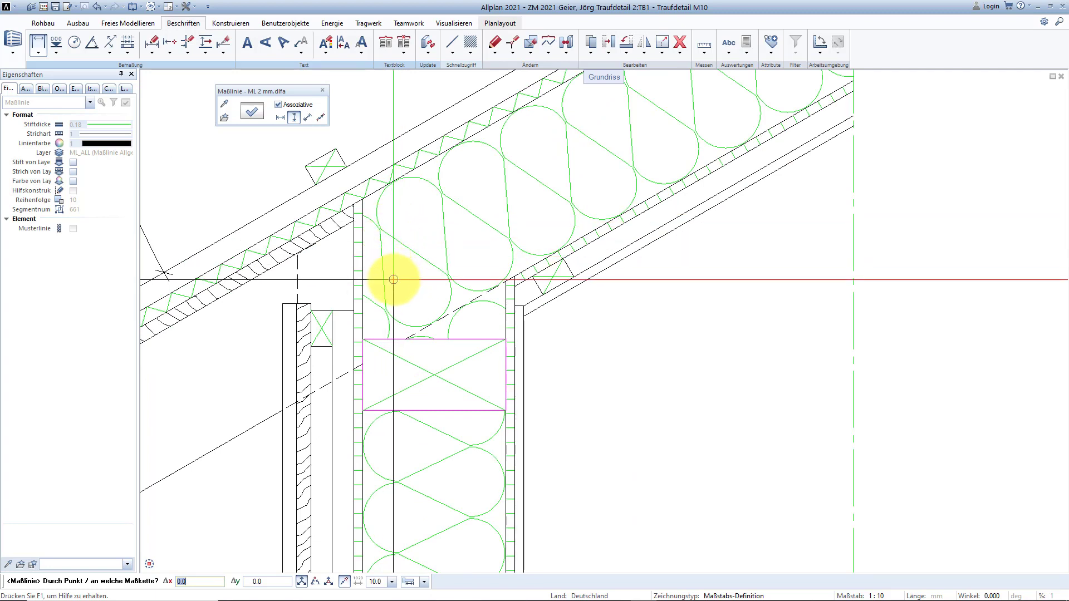
left_click(394, 279)
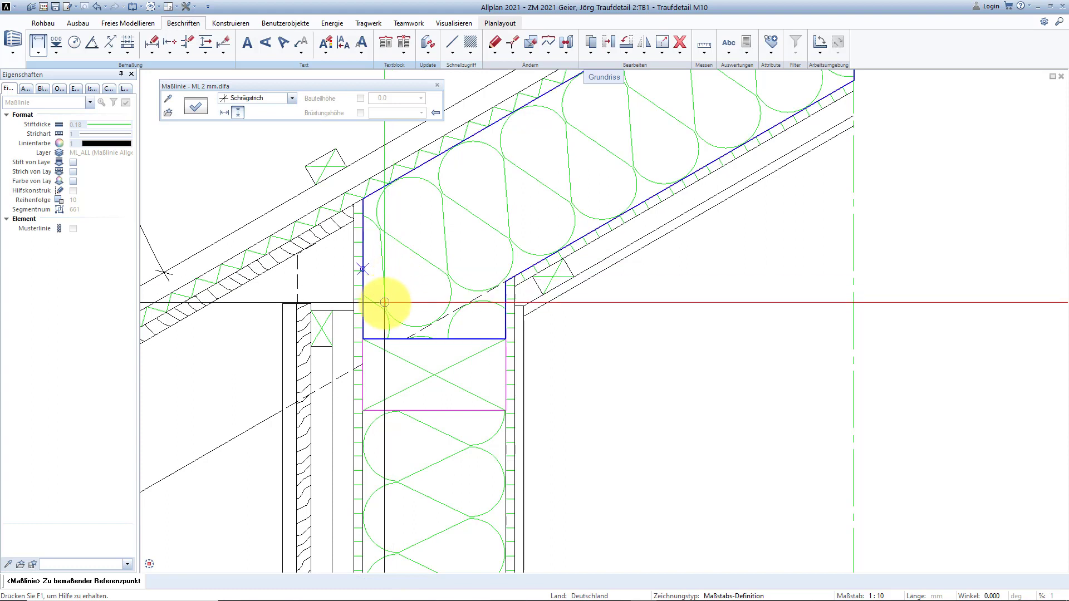
left_click(362, 338)
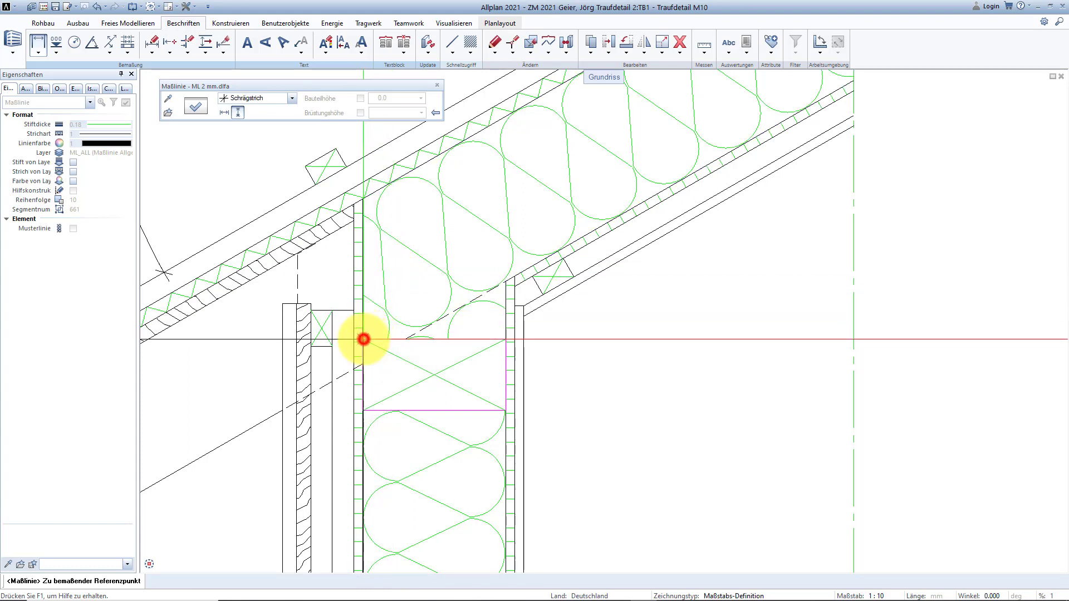
left_click(343, 299)
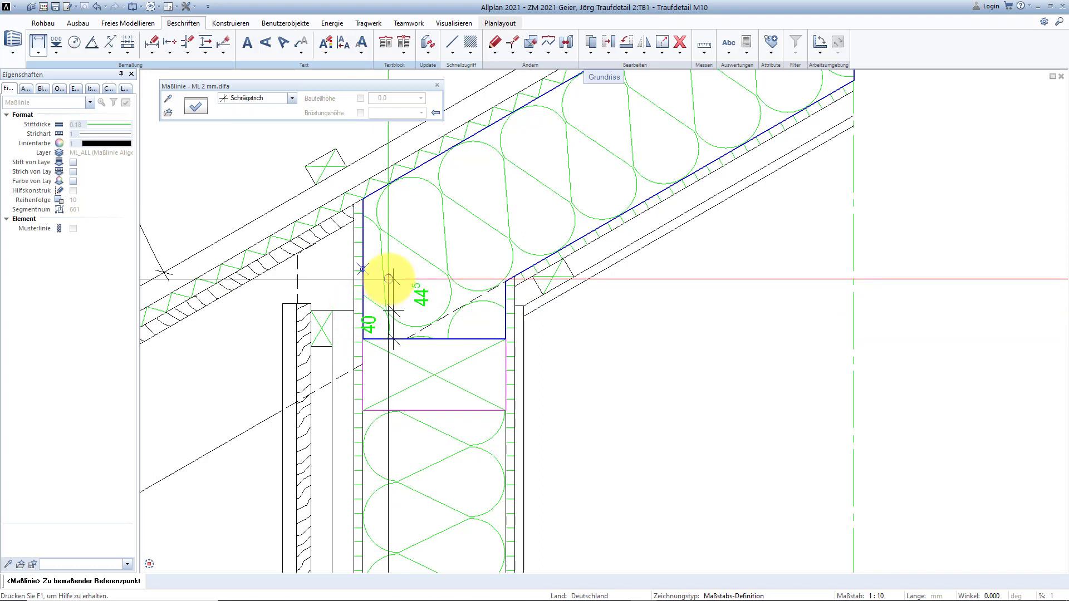
left_click(311, 303)
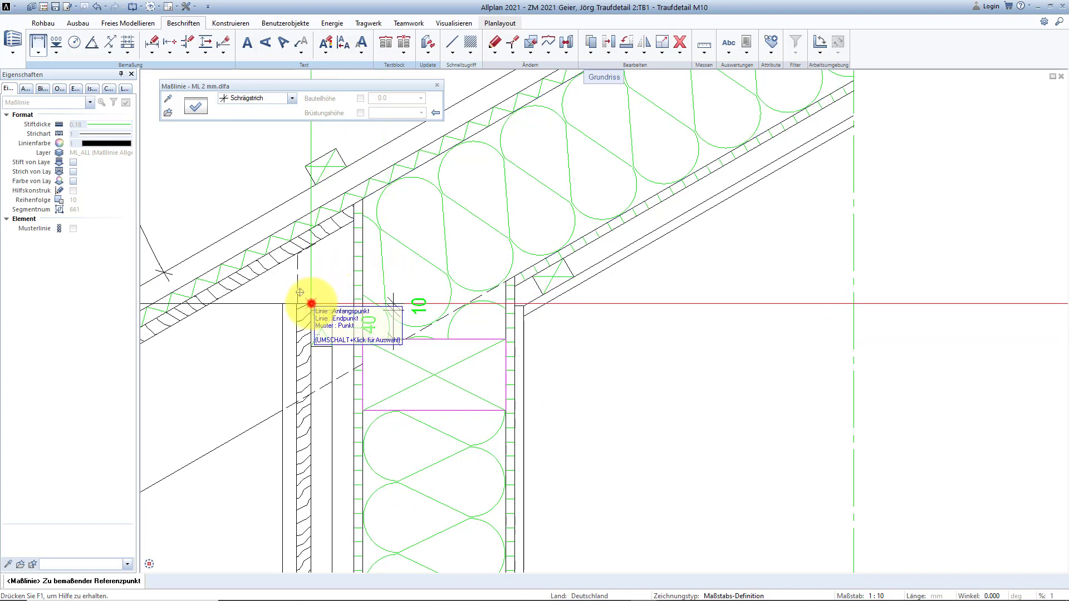
left_click(362, 200)
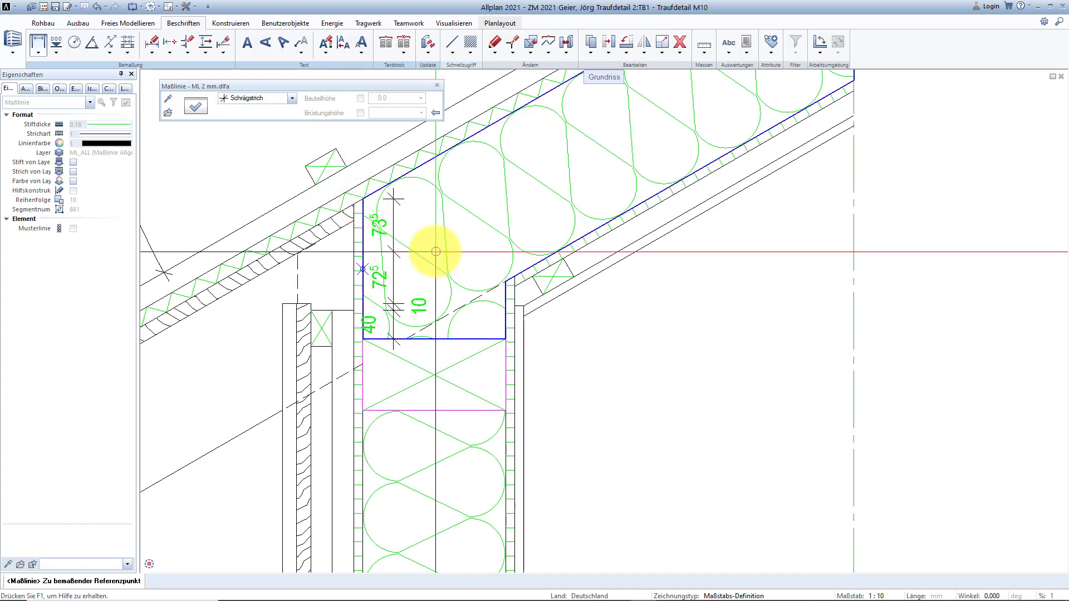
right_click(433, 251)
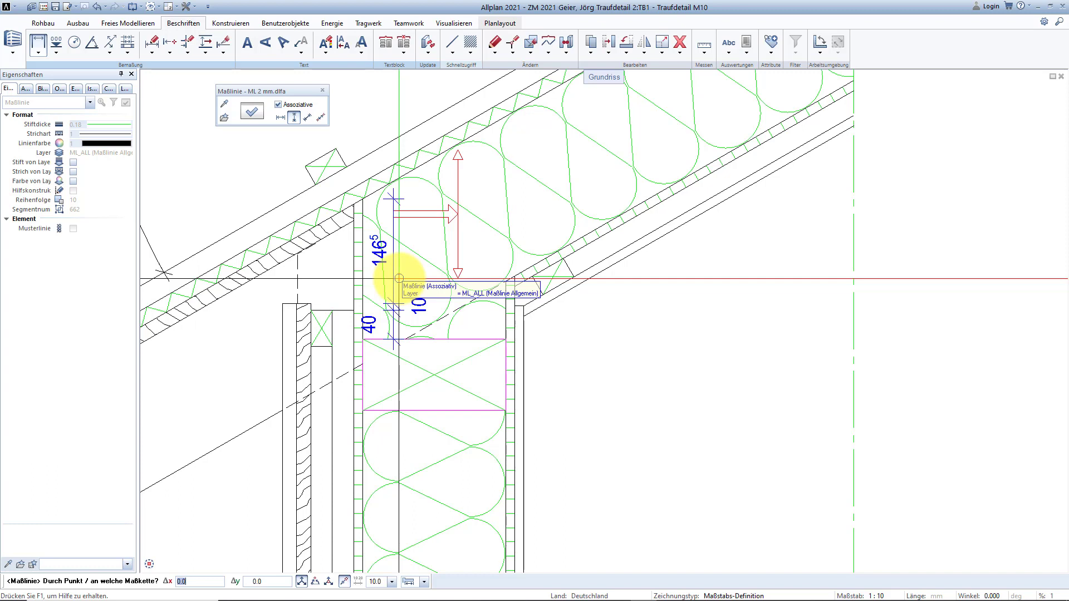
Add a second vertical dimension line reading 196.5 for the full wall-head height.
left_click(399, 278)
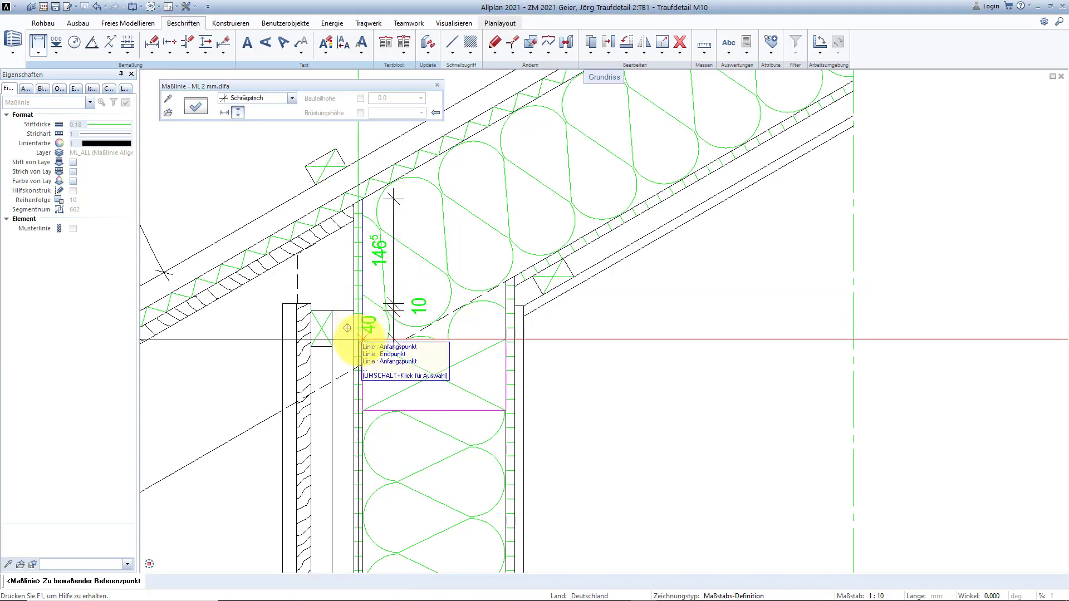
left_click(361, 340)
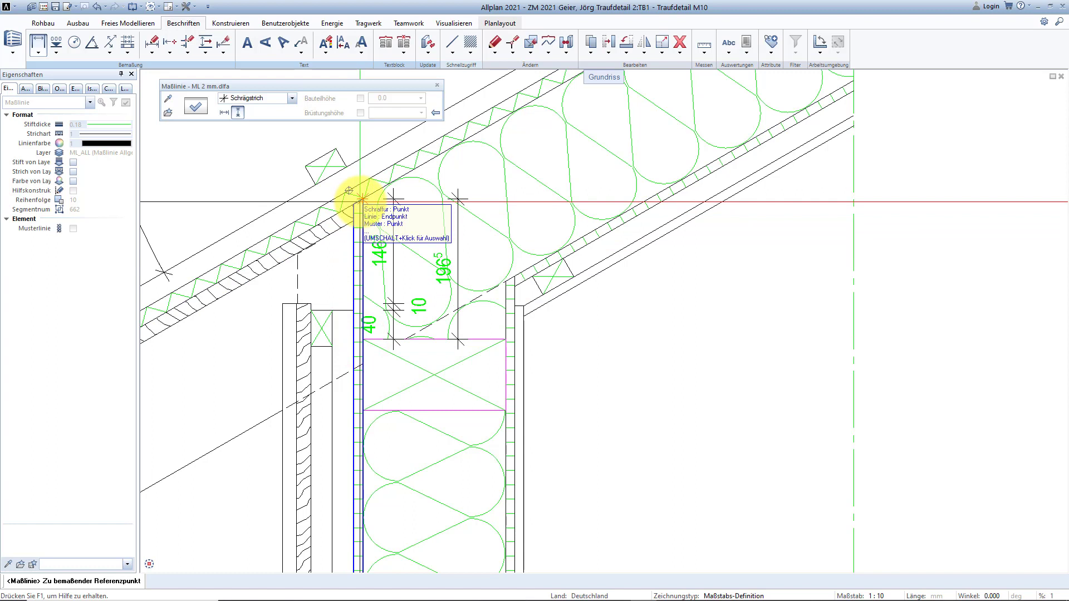
left_click(359, 202)
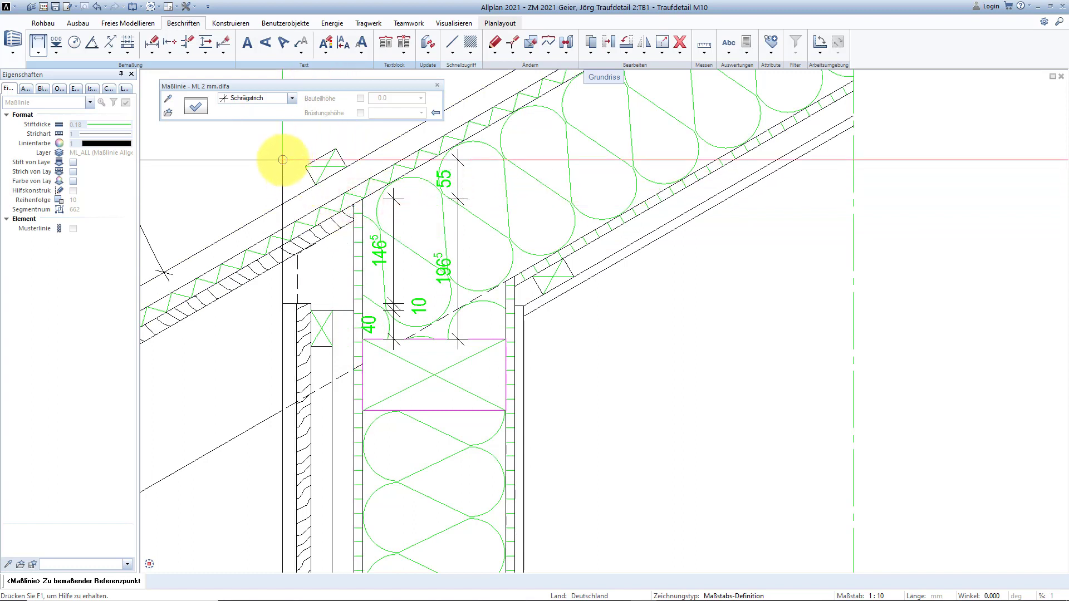
key("Escape")
key("Escape")
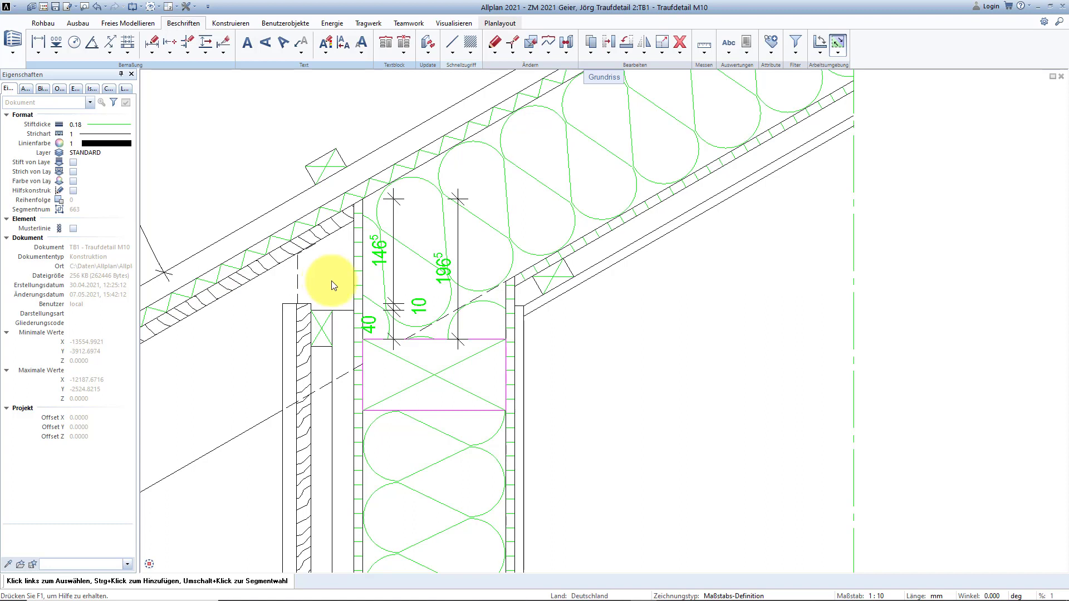
Shift the vertical 146.5/10/40 and 196.5 dimension lines slightly right beside the wall head.
left_click(212, 43)
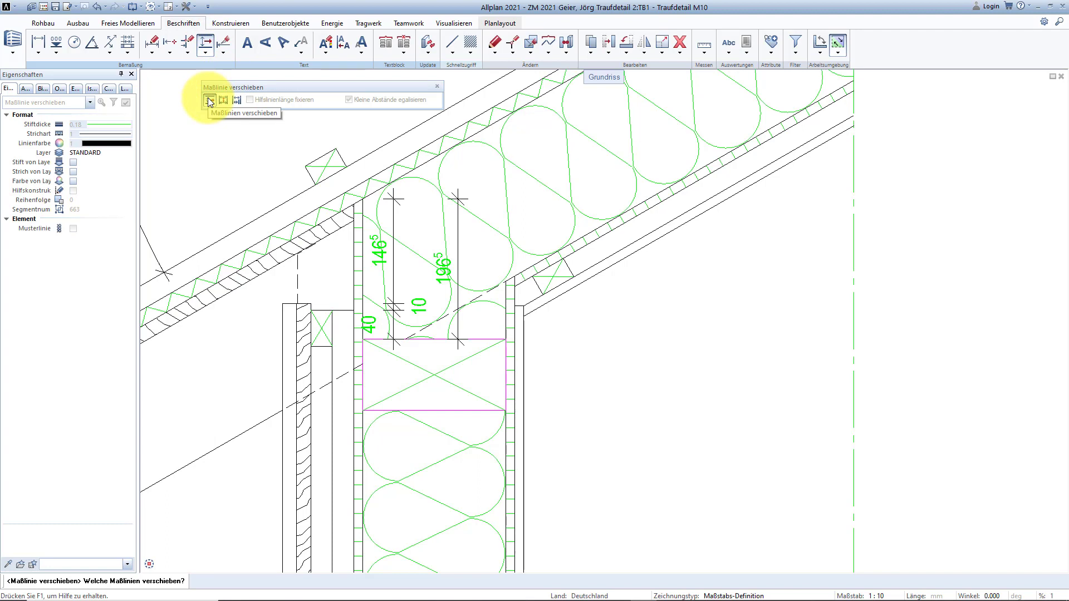
left_click_drag(353, 163, 488, 372)
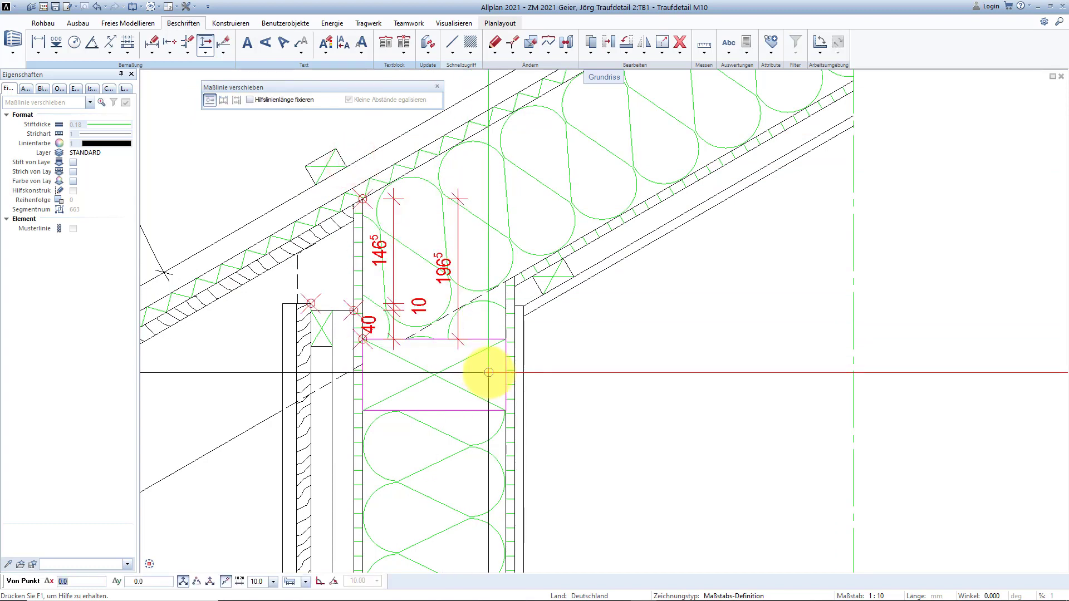
left_click(392, 338)
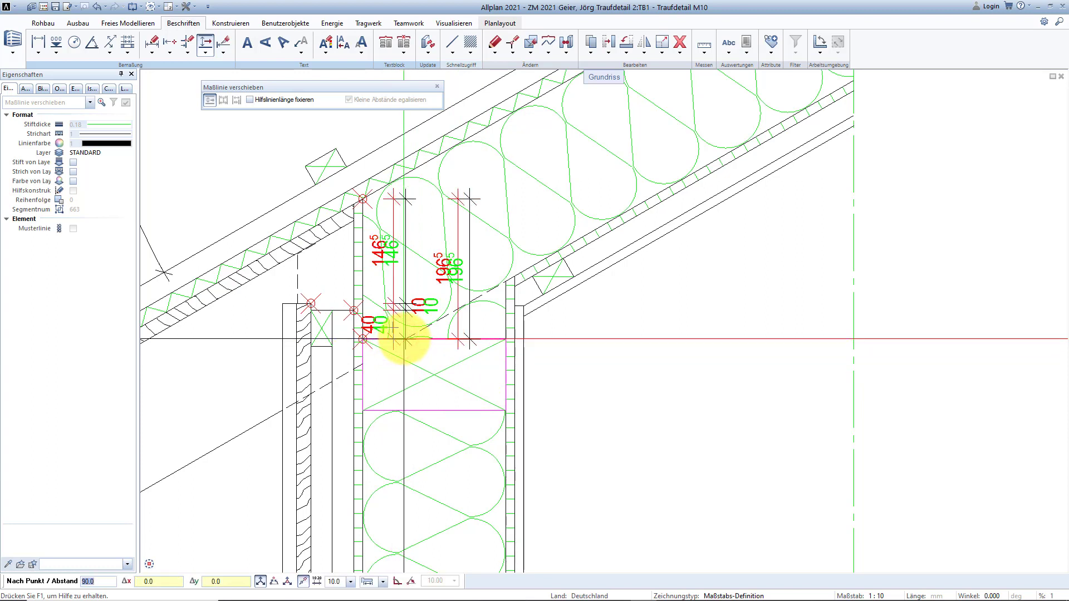
left_click(404, 339)
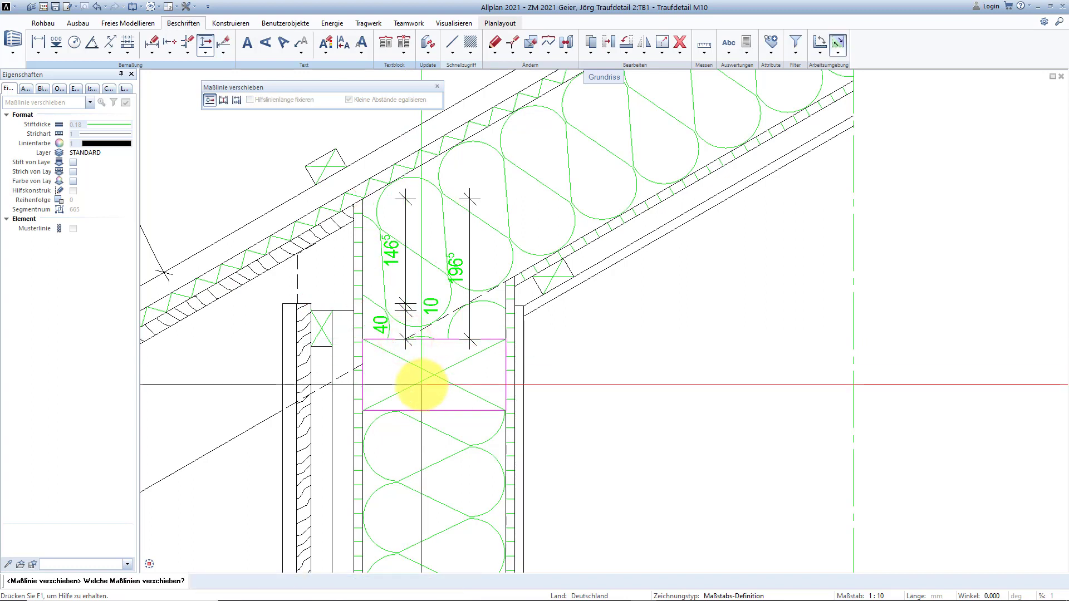
key("Escape")
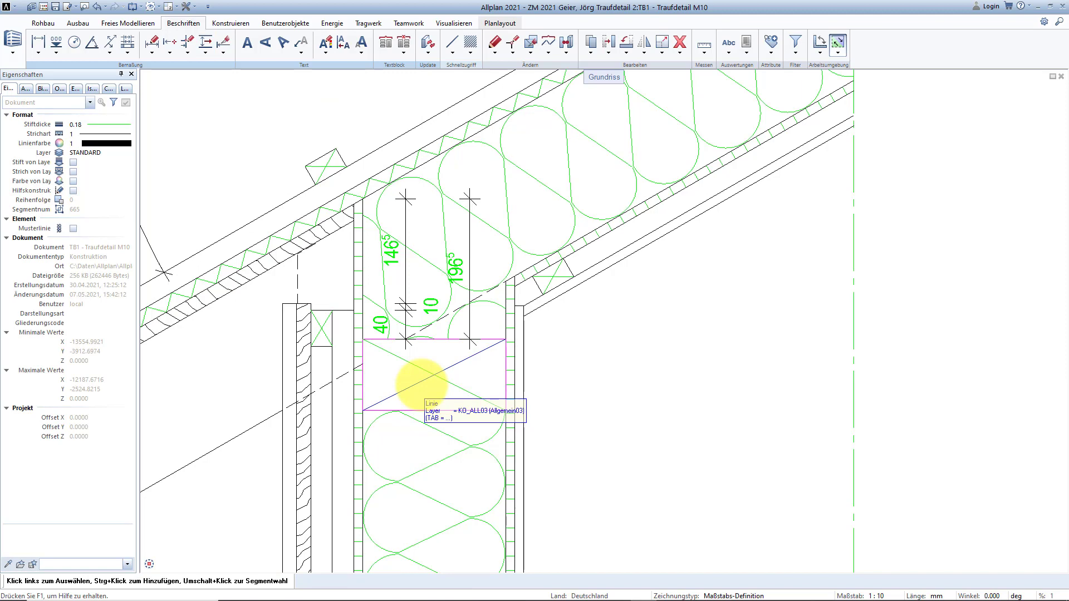
scroll(422, 385, "down", 2)
scroll(422, 385, "down", 2)
scroll(353, 346, "up", 1)
scroll(386, 352, "up", 2)
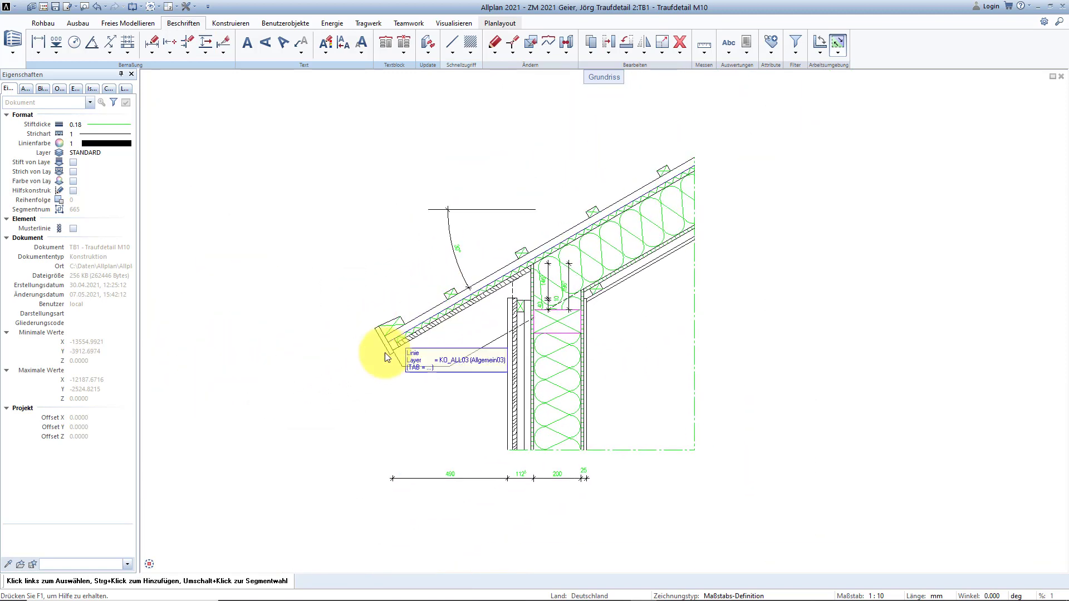
scroll(365, 379, "up", 2)
scroll(365, 379, "up", 2)
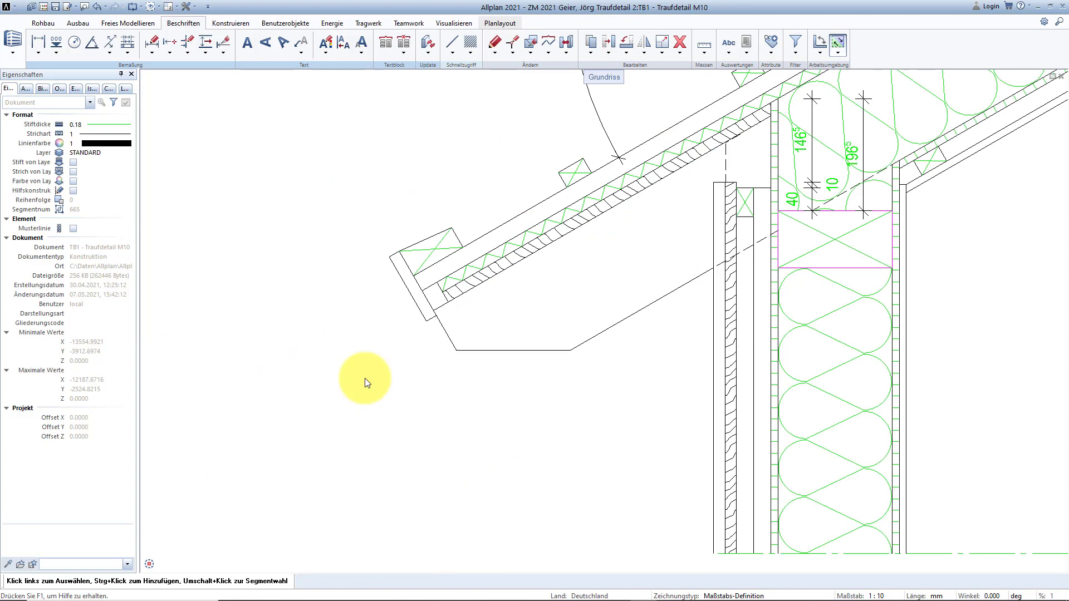
Create a free-direction chain parallel to the eave reading 50, 30, 40, 10, 70 and 100.
left_click(38, 42)
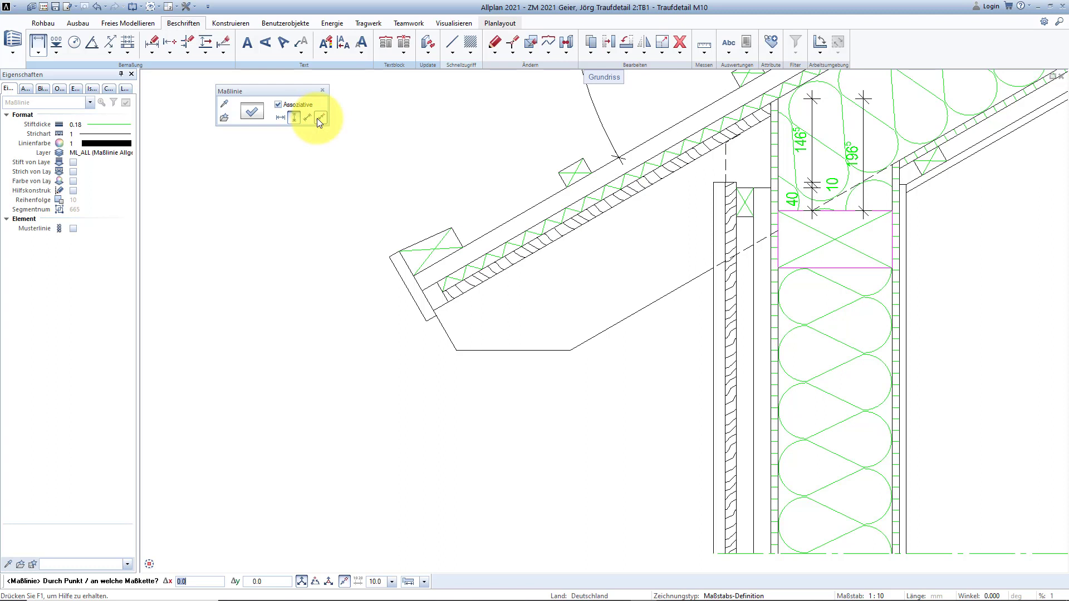
left_click(316, 118)
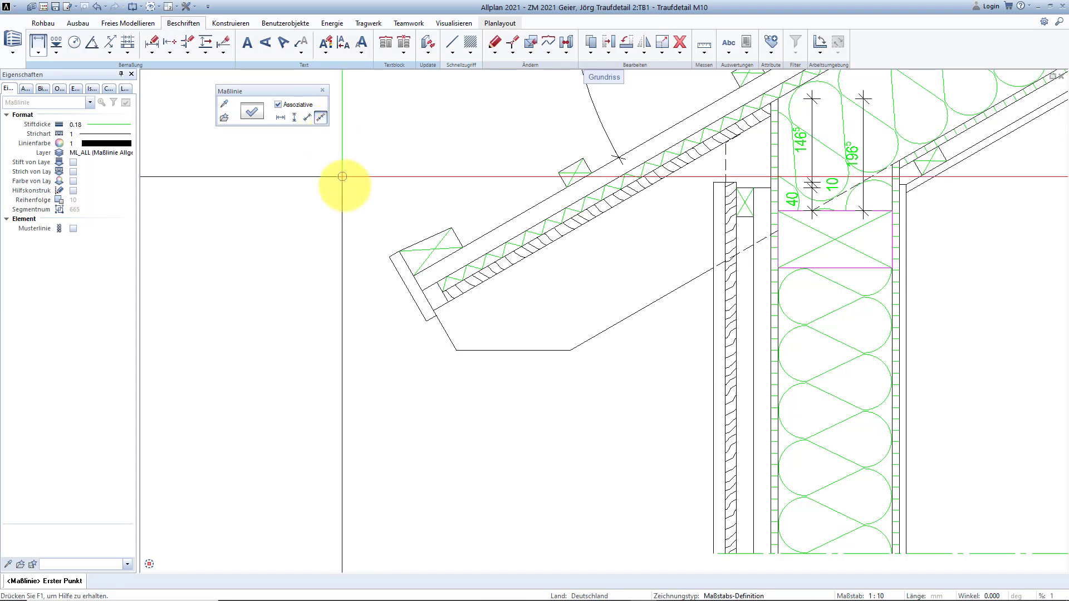
left_click(396, 251)
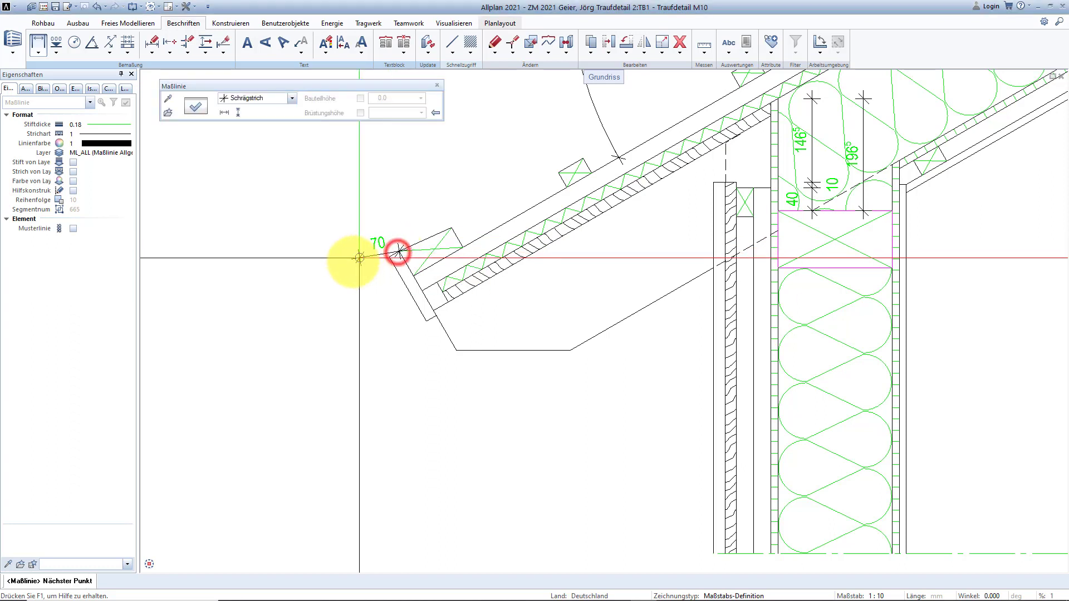
left_click(456, 349)
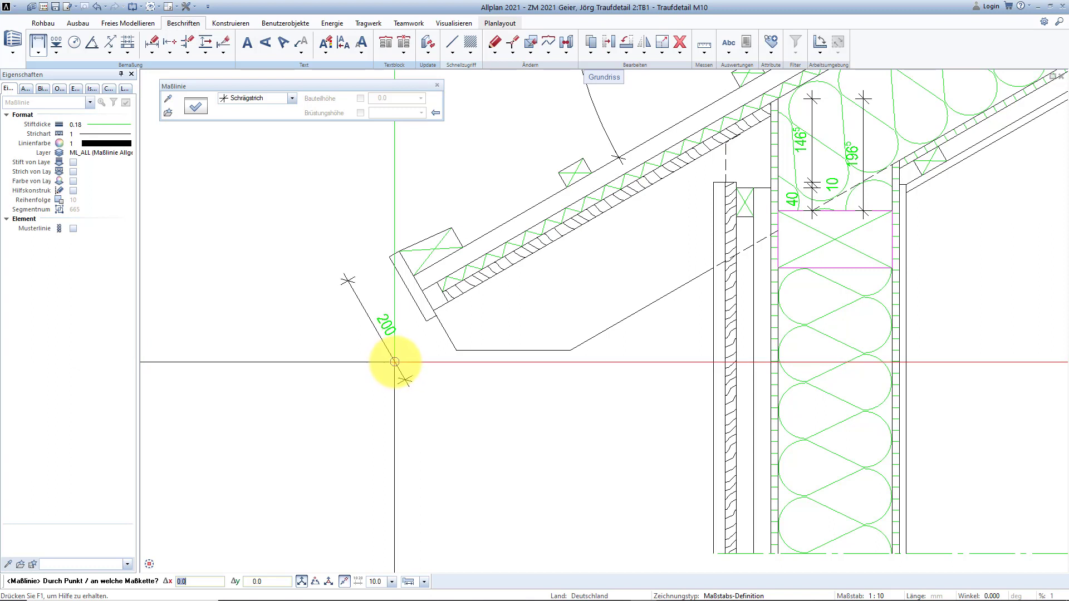
left_click(394, 362)
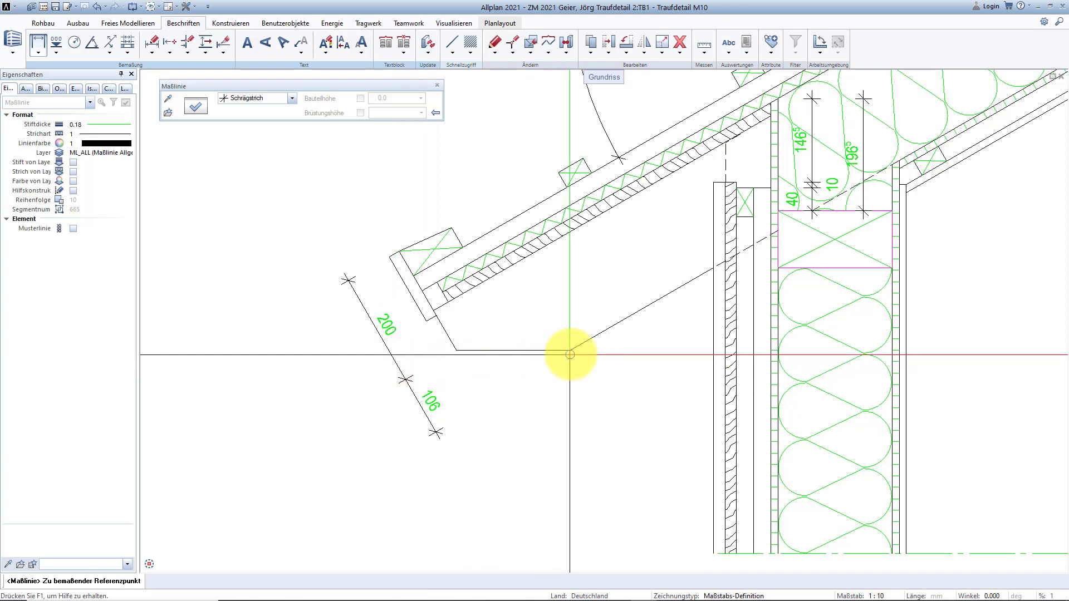
left_click(570, 349)
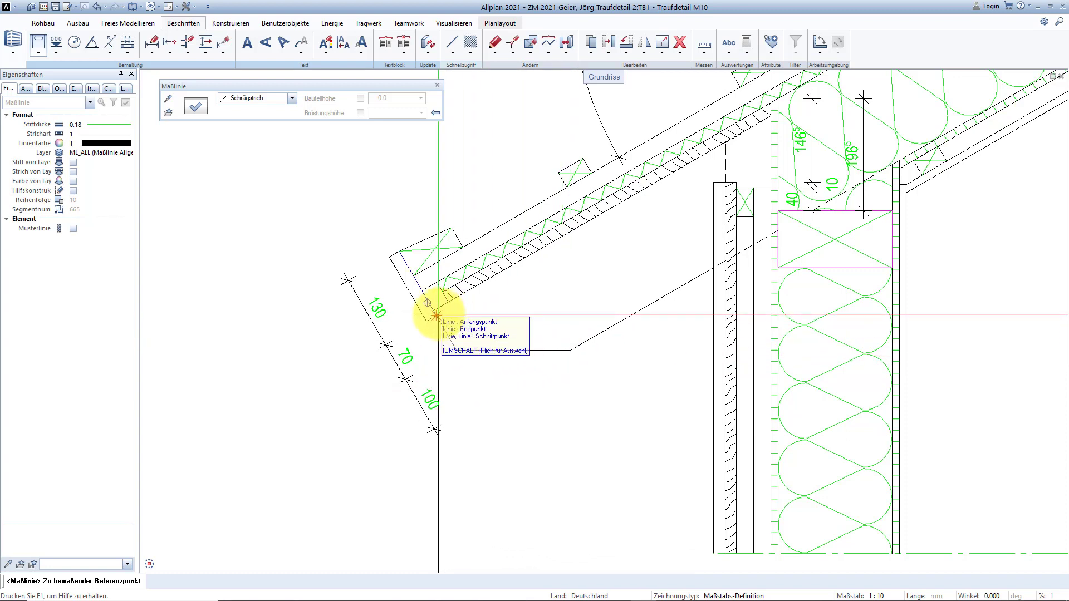
left_click(435, 314)
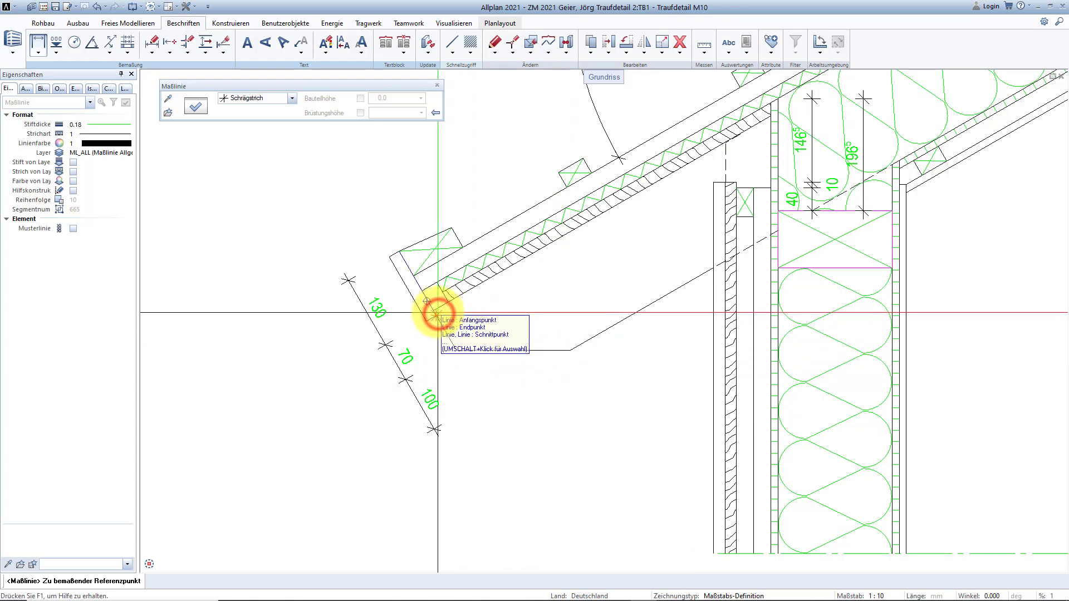
left_click(435, 314)
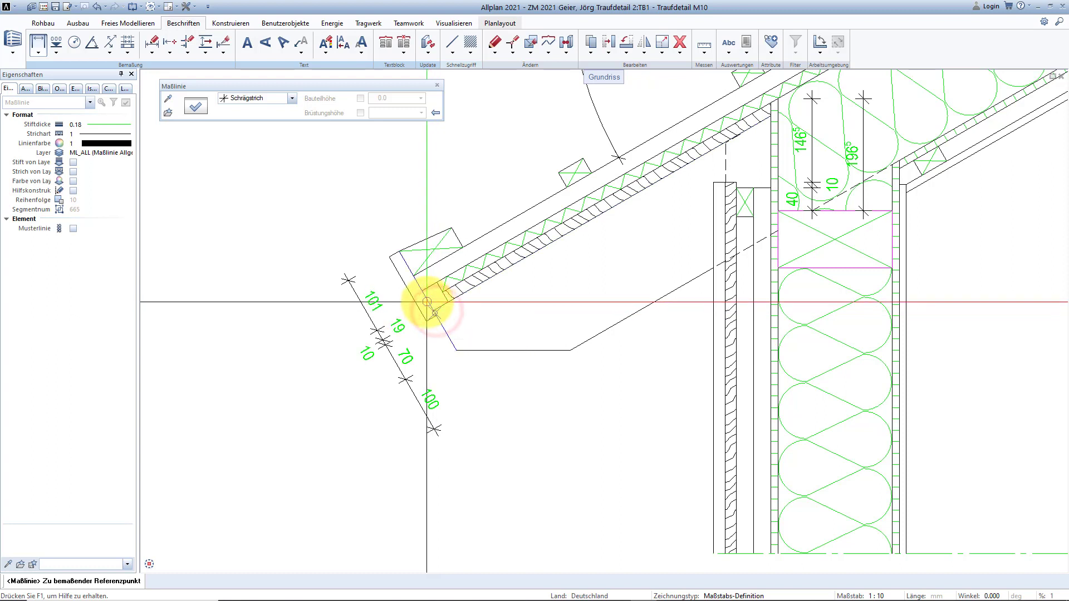
left_click(420, 291)
left_click(412, 277)
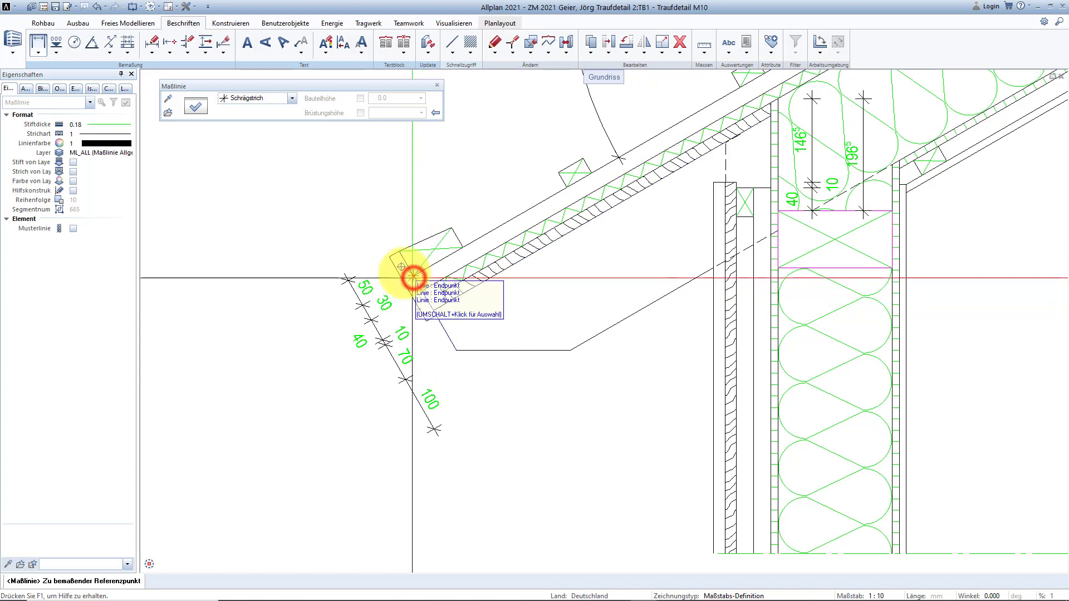
left_click(339, 210)
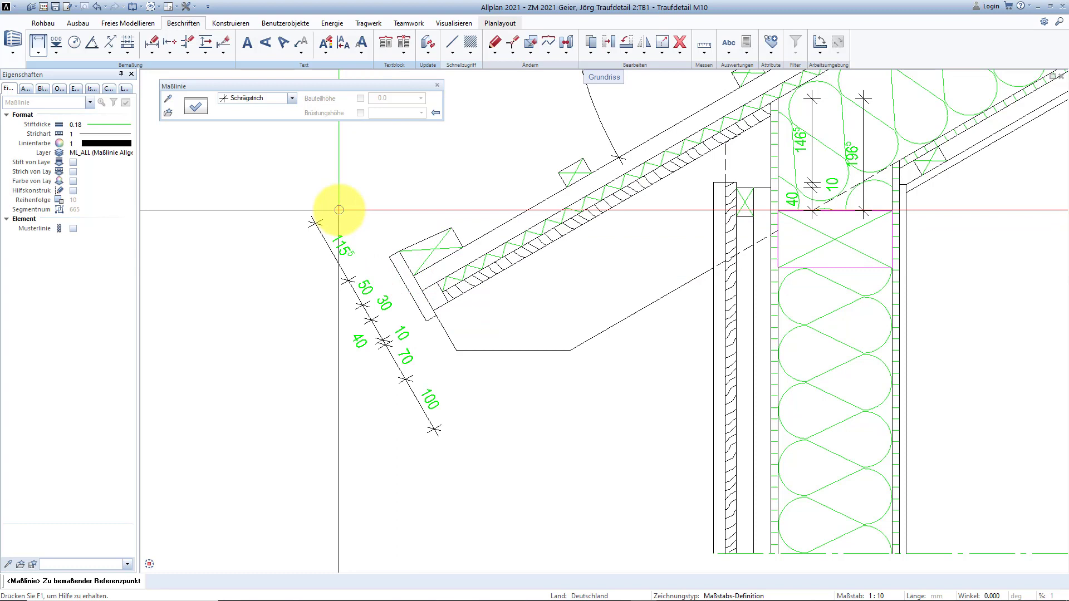
key("Escape")
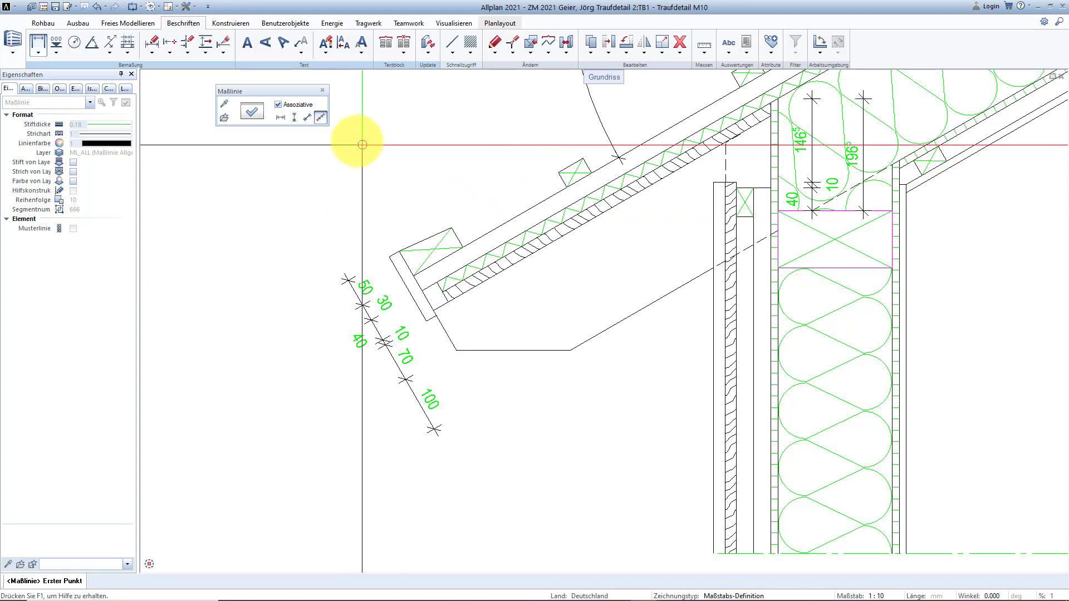
Add an outer slanted chain parallel to the first, reading 130, 70 and 100.
left_click(322, 121)
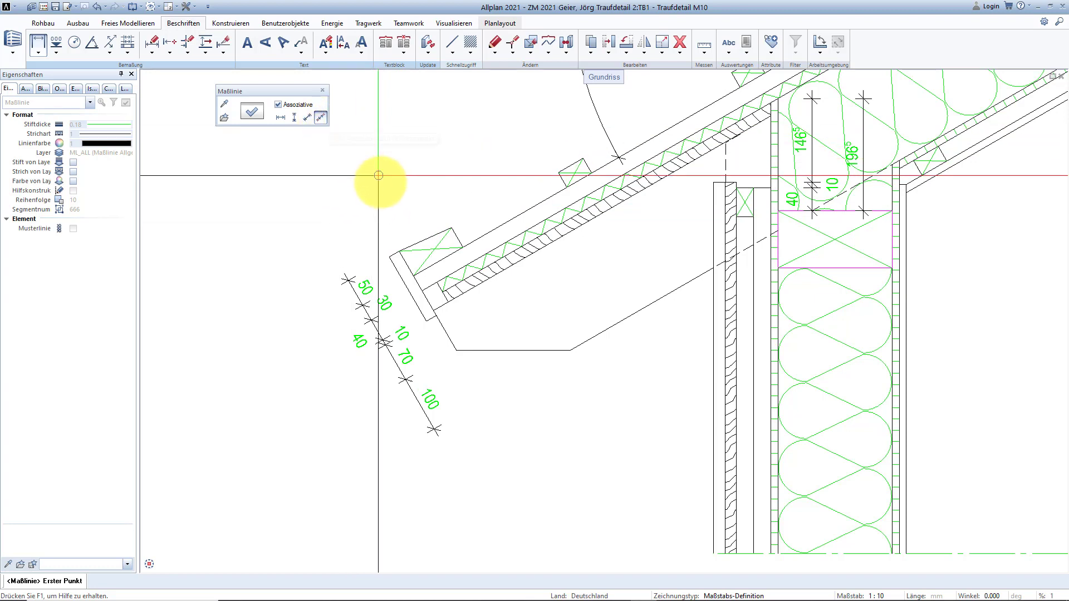
left_click(398, 251)
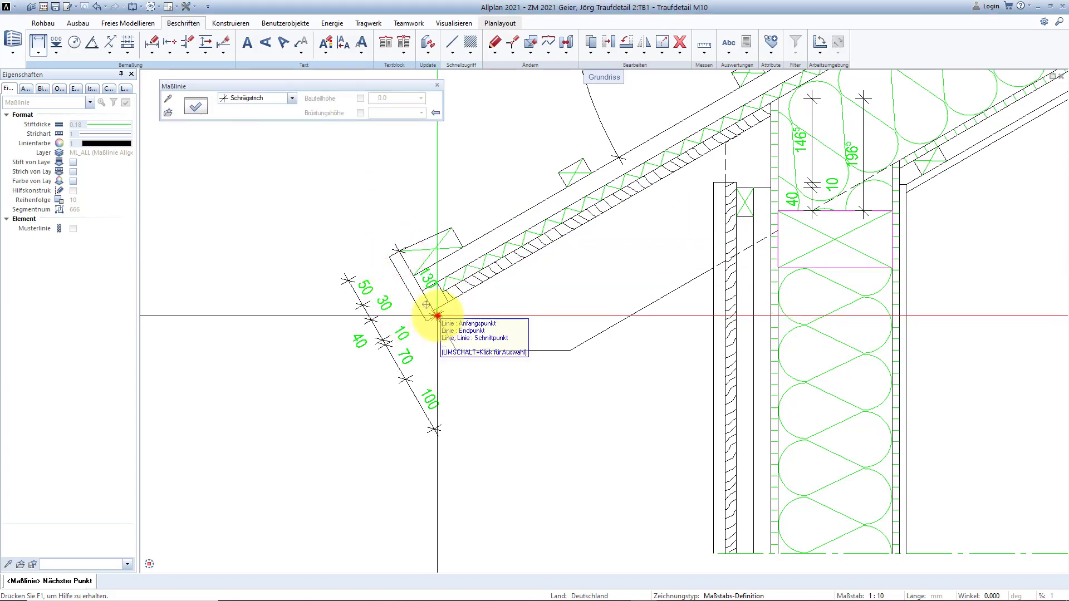
left_click(437, 316)
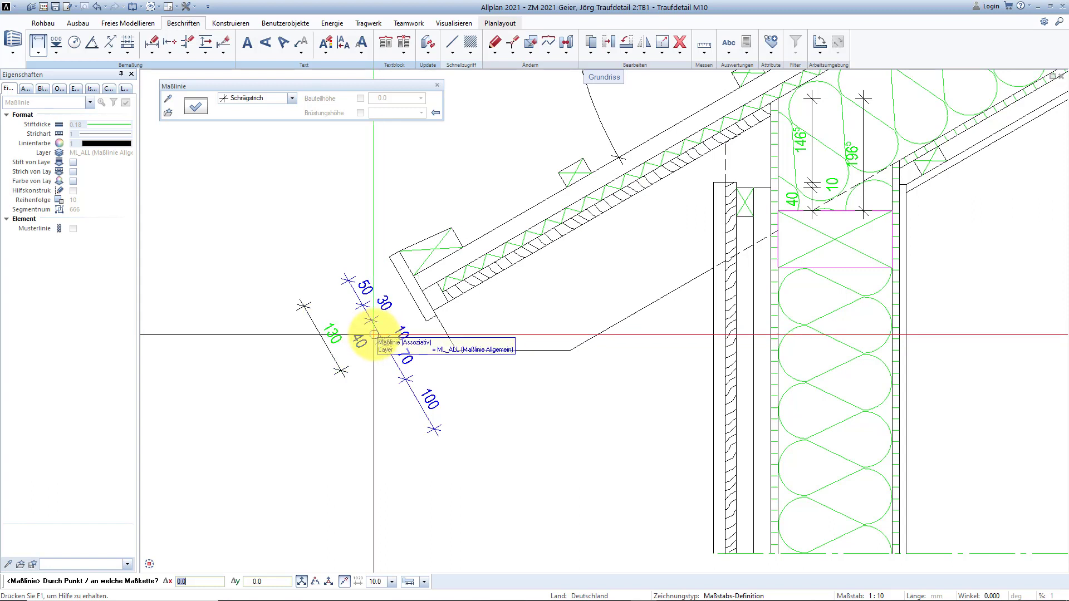
left_click(374, 334)
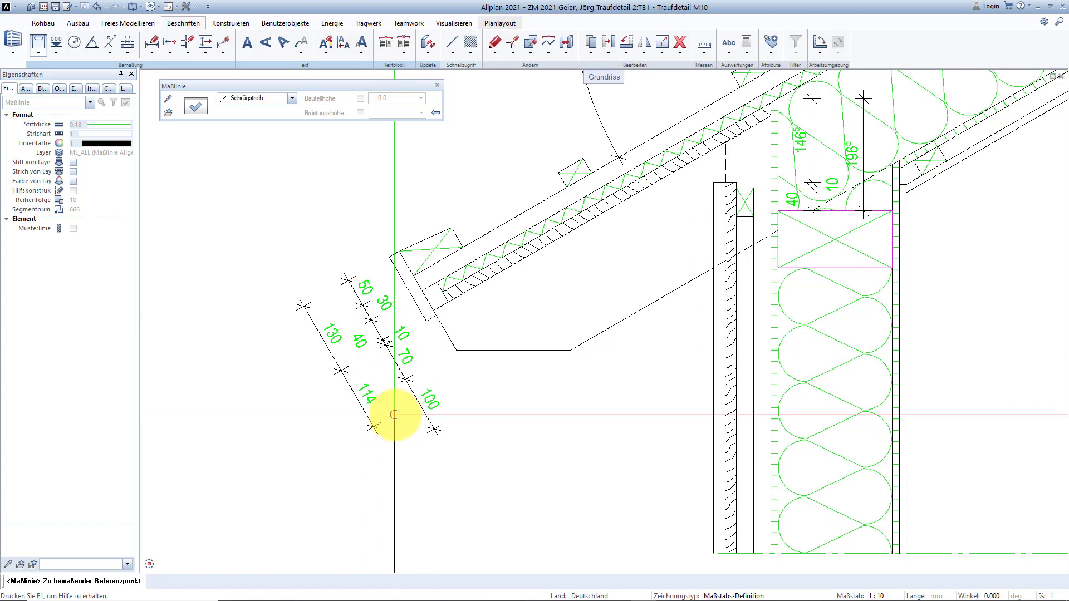
left_click(459, 354)
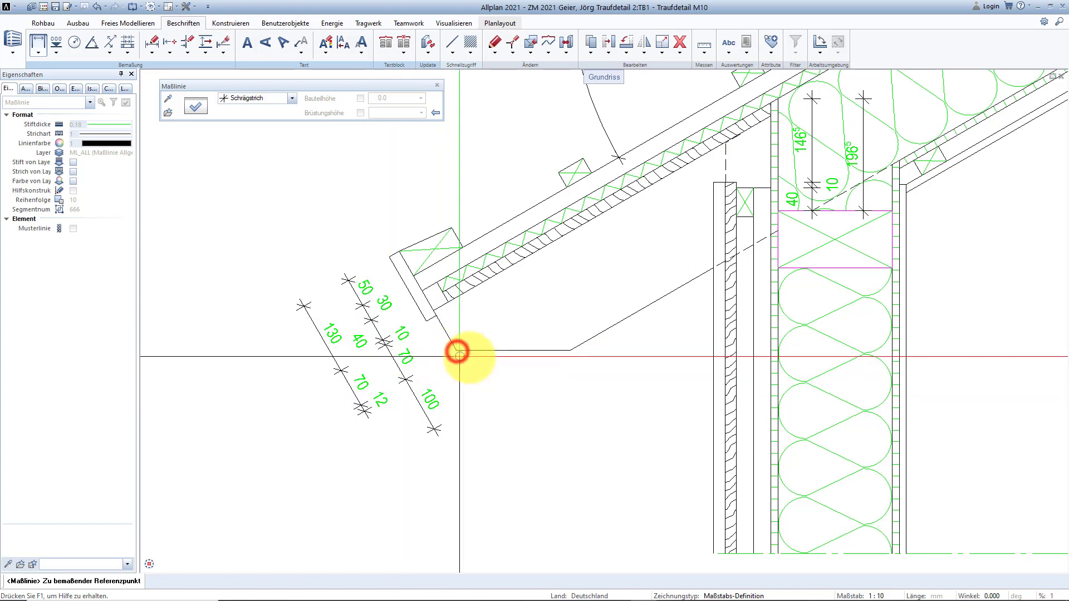
left_click(570, 349)
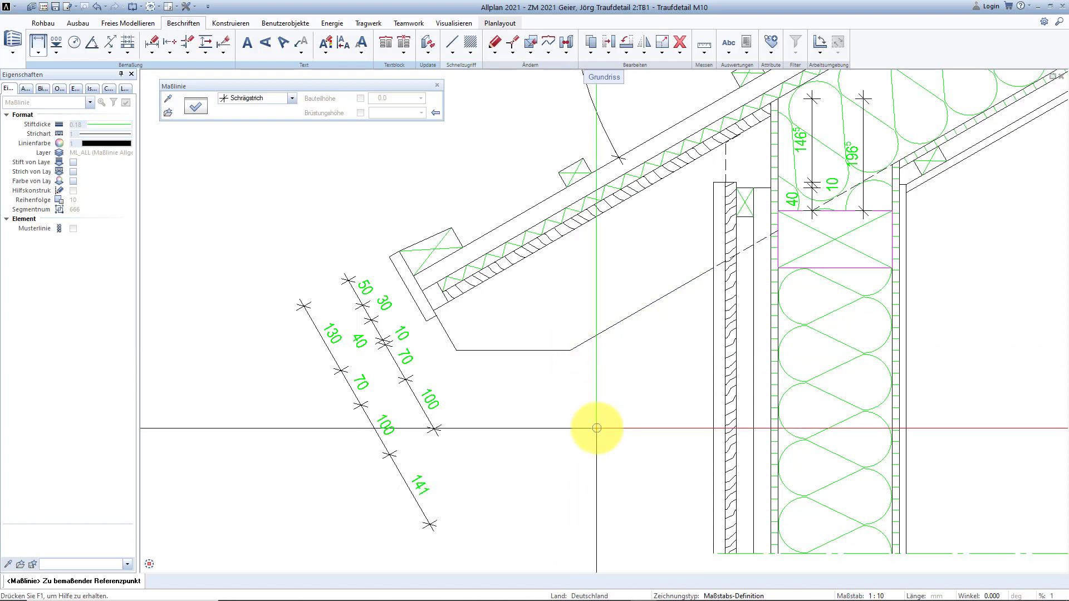
key("Escape")
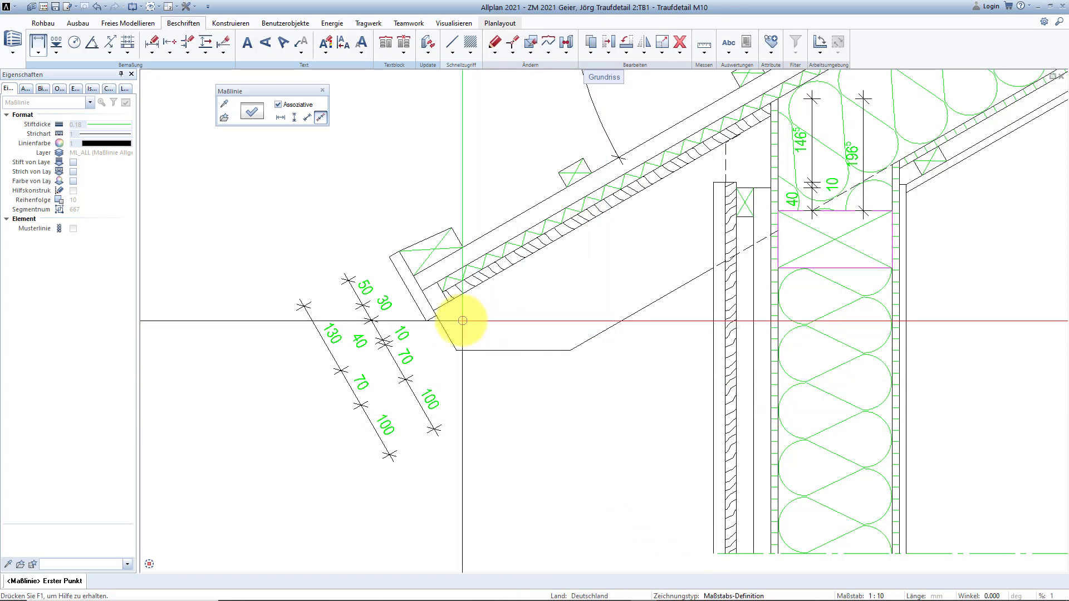
Dimension the 30 mm eave-board end beside the eave.
left_click(433, 310)
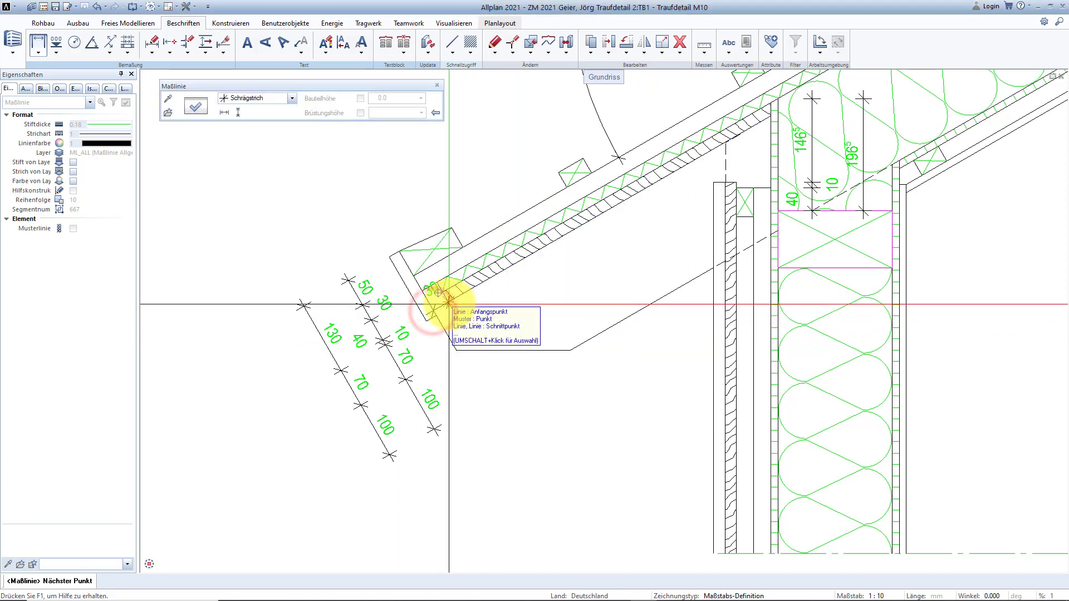
left_click(449, 304)
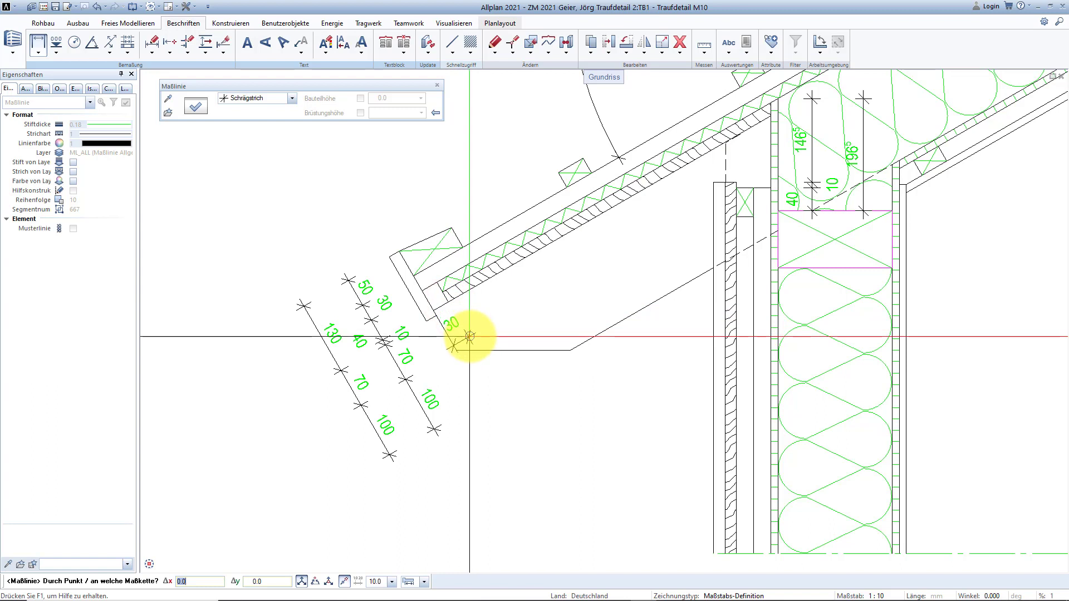
left_click(469, 336)
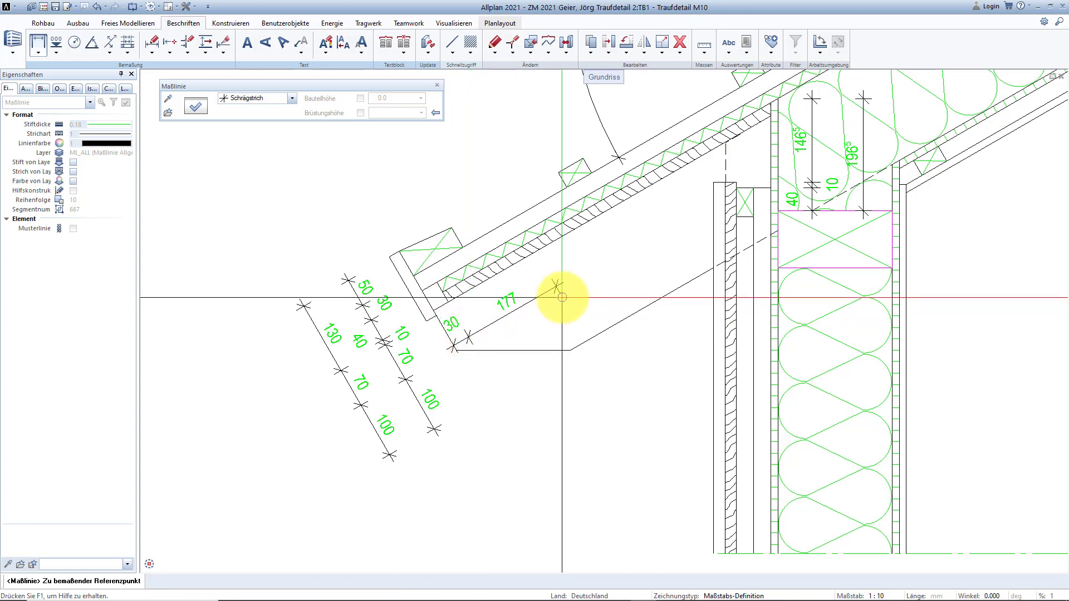
key("Escape")
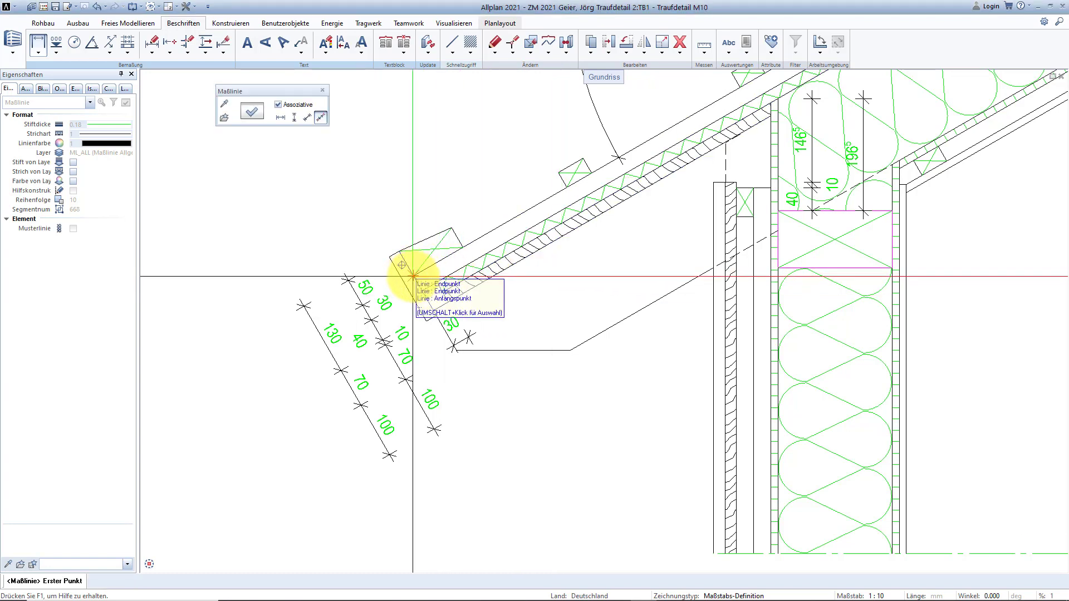
Add a roof-parallel 20/100 dimension chain above the upper eave corners.
left_click(413, 275)
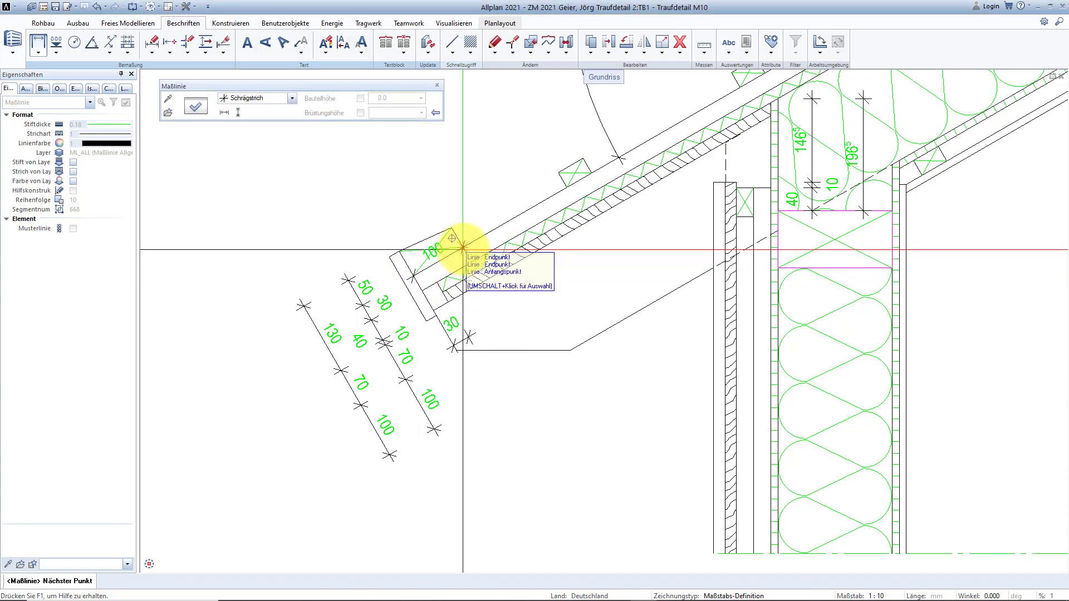
left_click(463, 247)
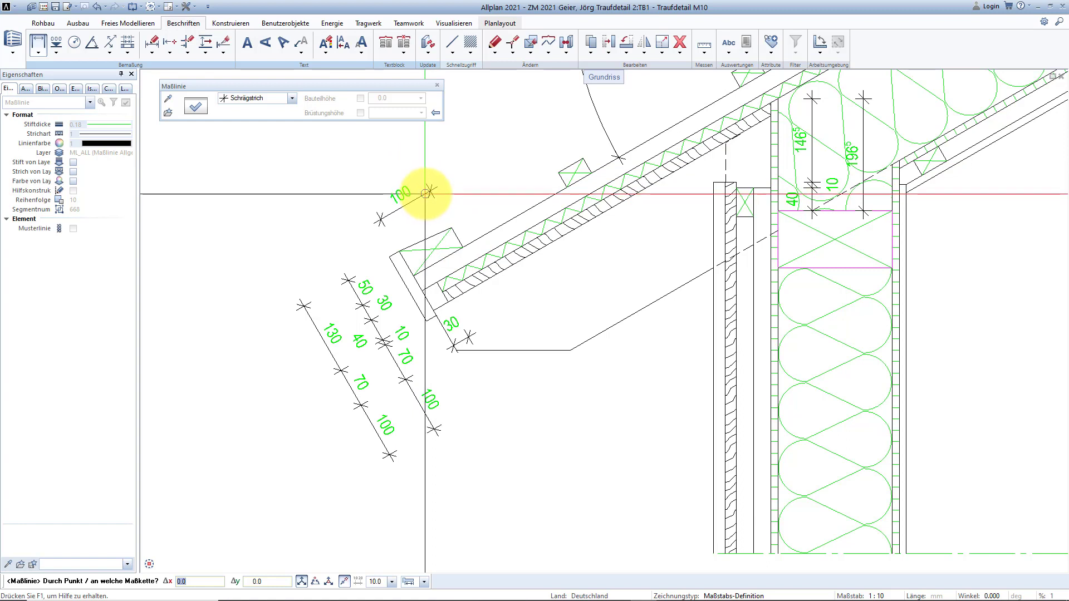
left_click(426, 193)
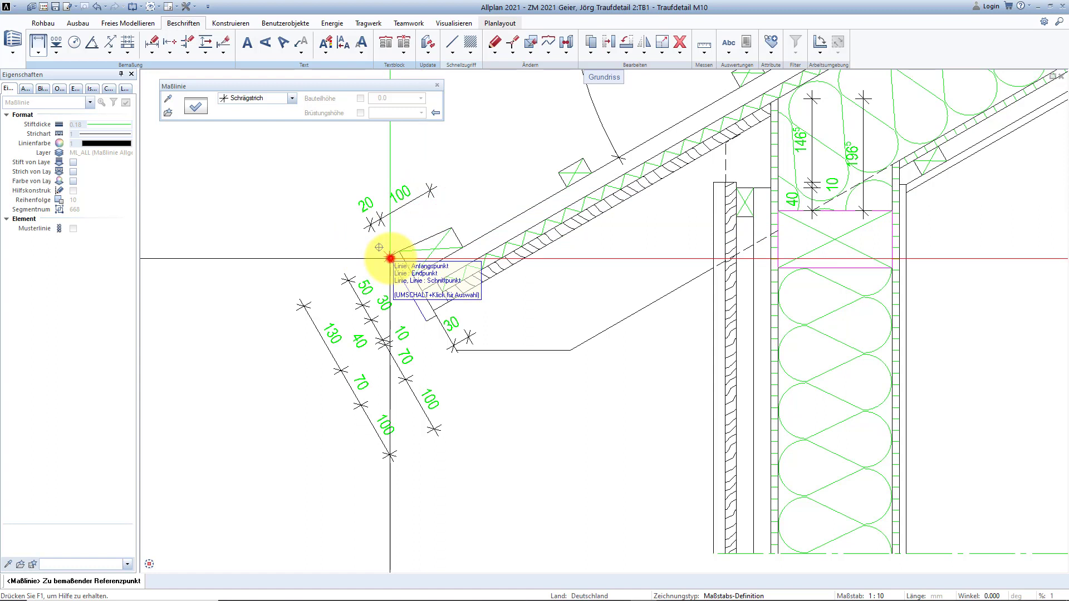
left_click(390, 259)
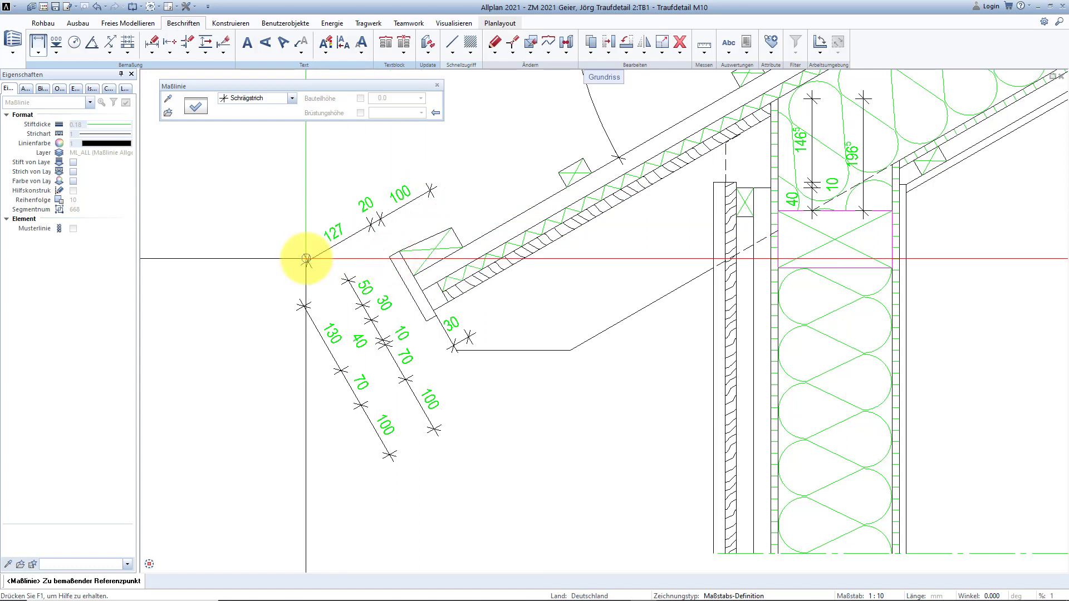
key("Escape")
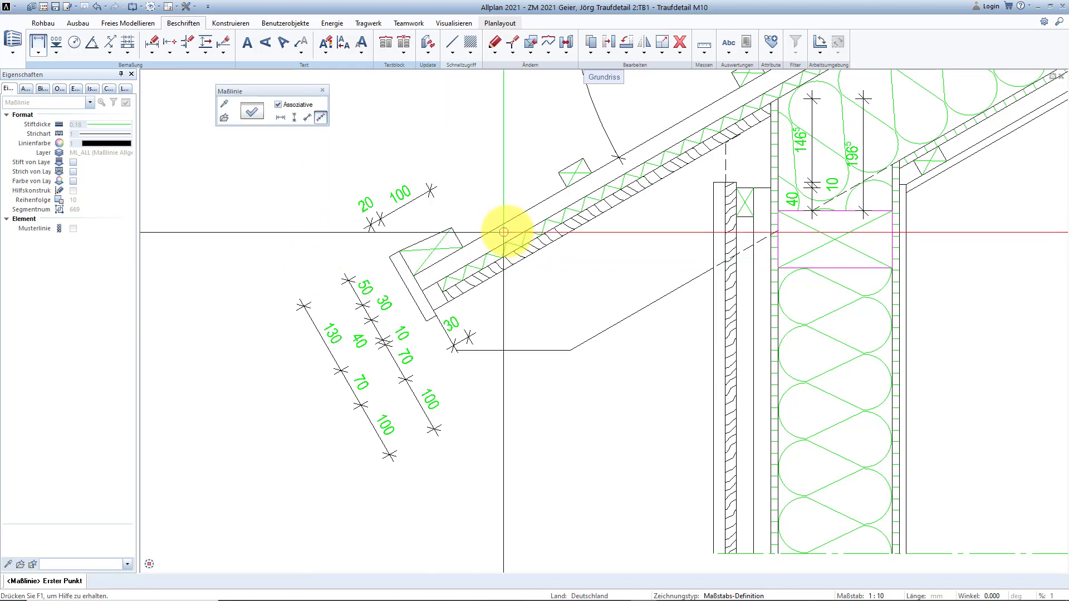
Dimension up the roof slope with a parallel chain reading 310, 350, 350 and 350.
scroll(501, 237, "down", 1)
scroll(490, 238, "down", 1)
scroll(446, 301, "down", 1)
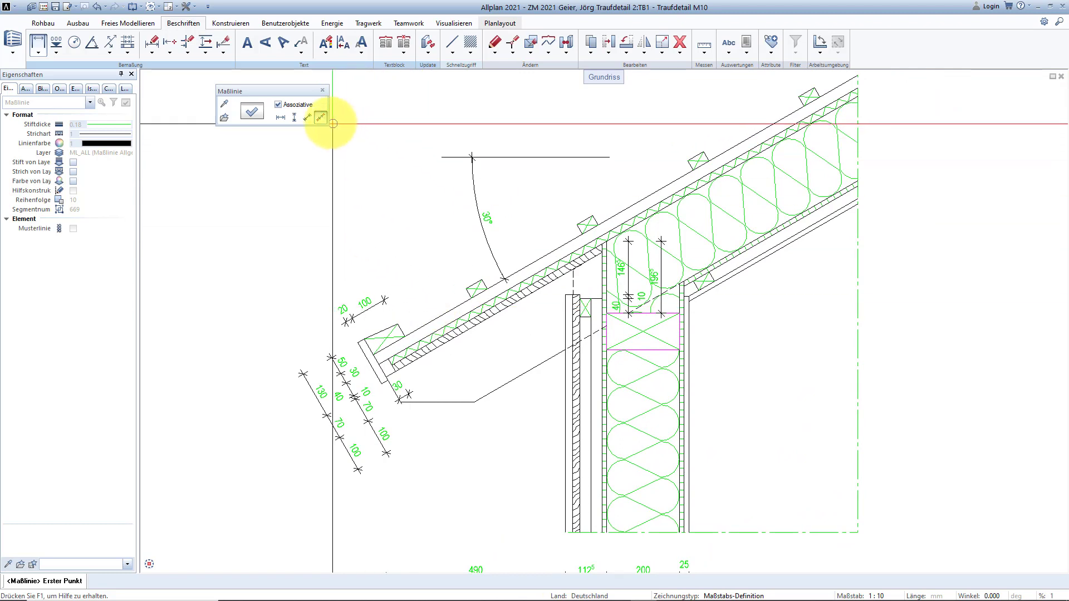
left_click(323, 119)
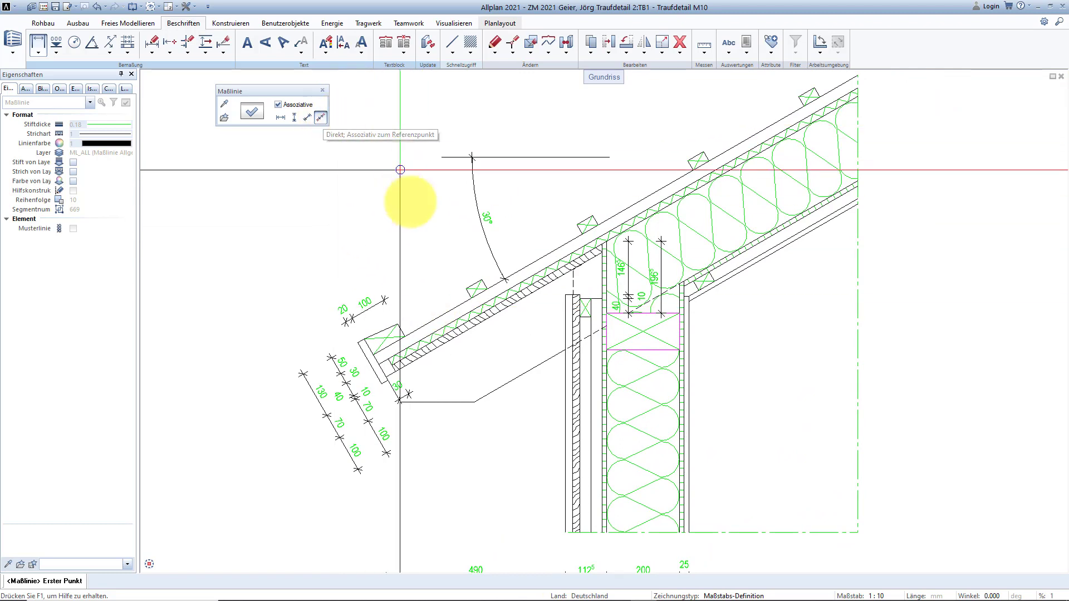
left_click(373, 356)
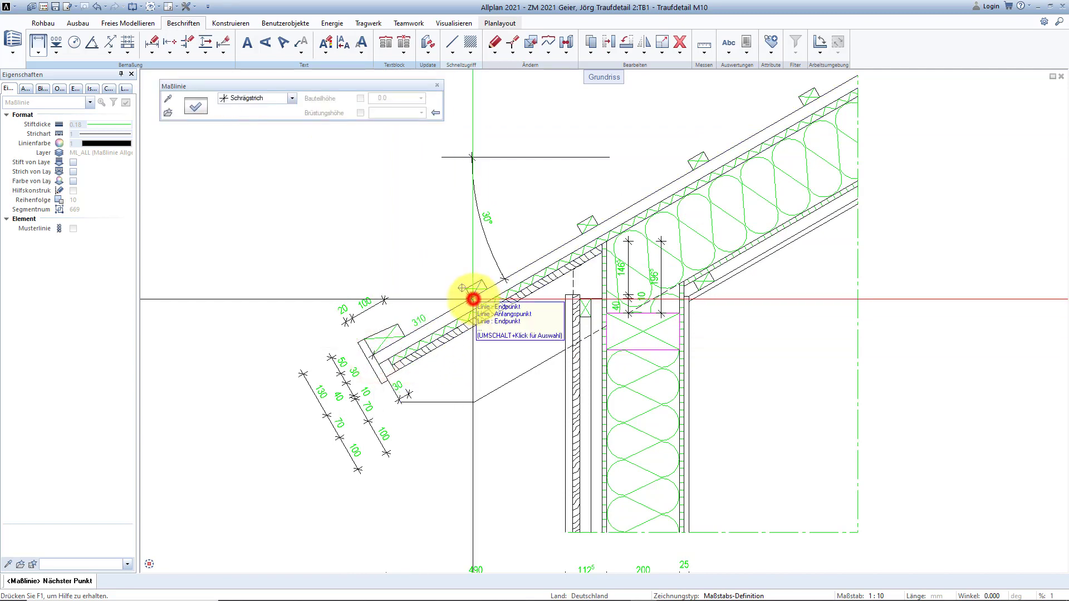
left_click(472, 297)
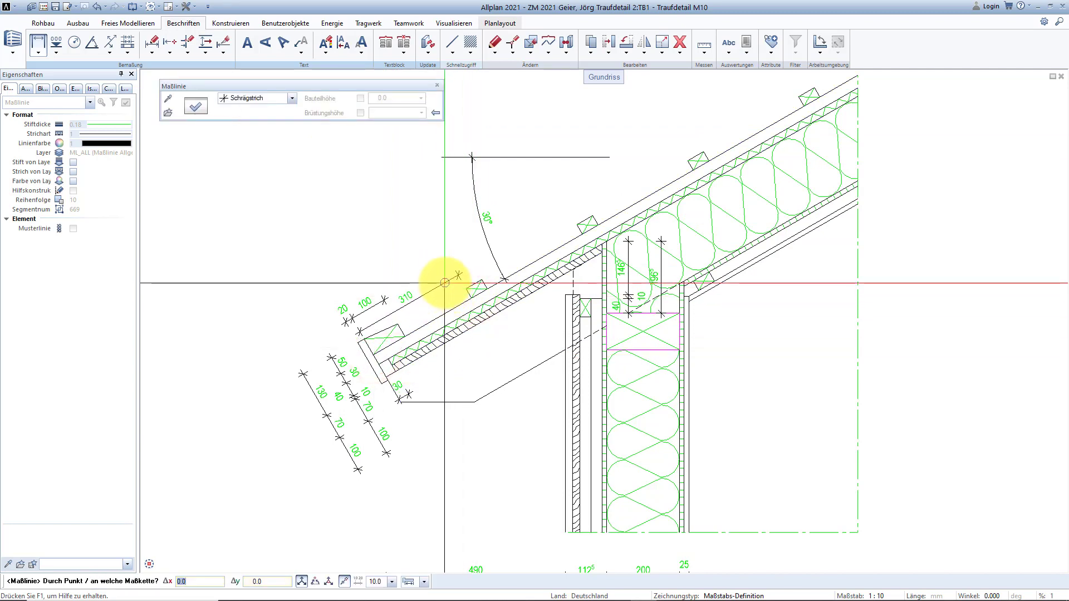
left_click(443, 283)
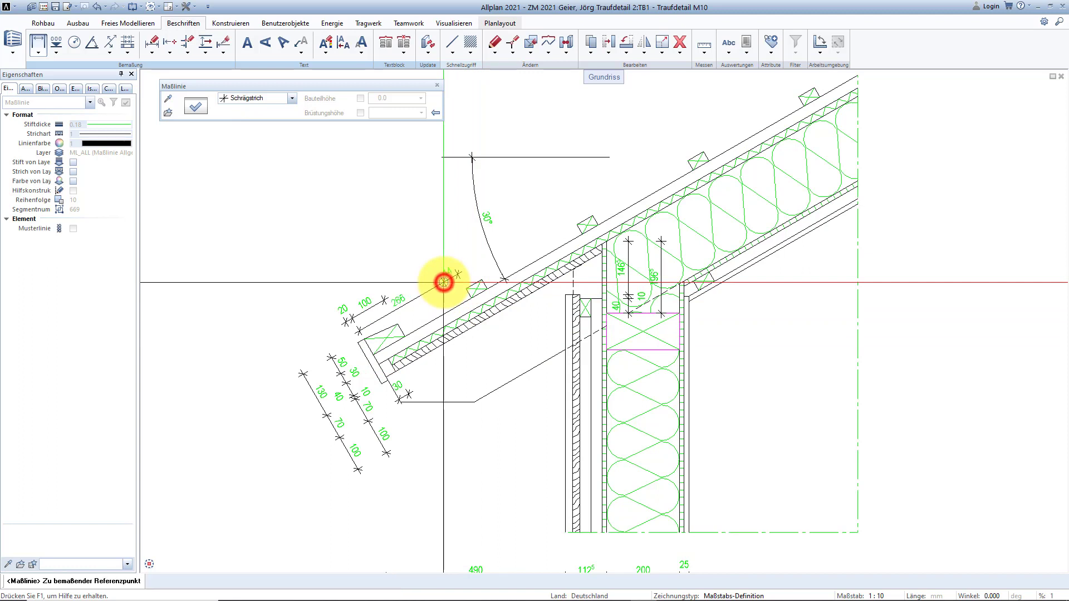
left_click(576, 224)
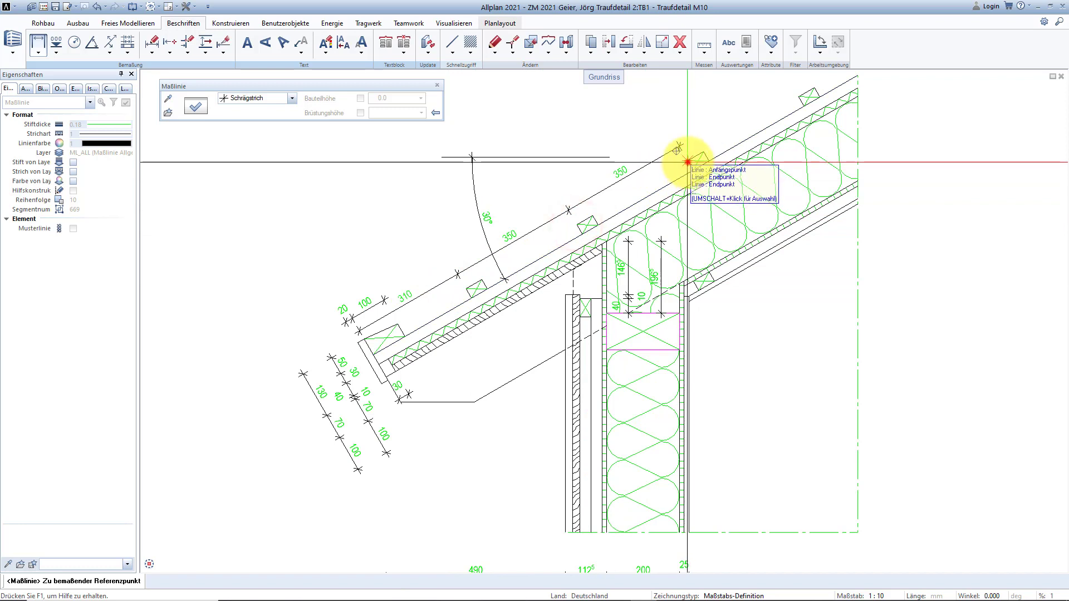
left_click(688, 163)
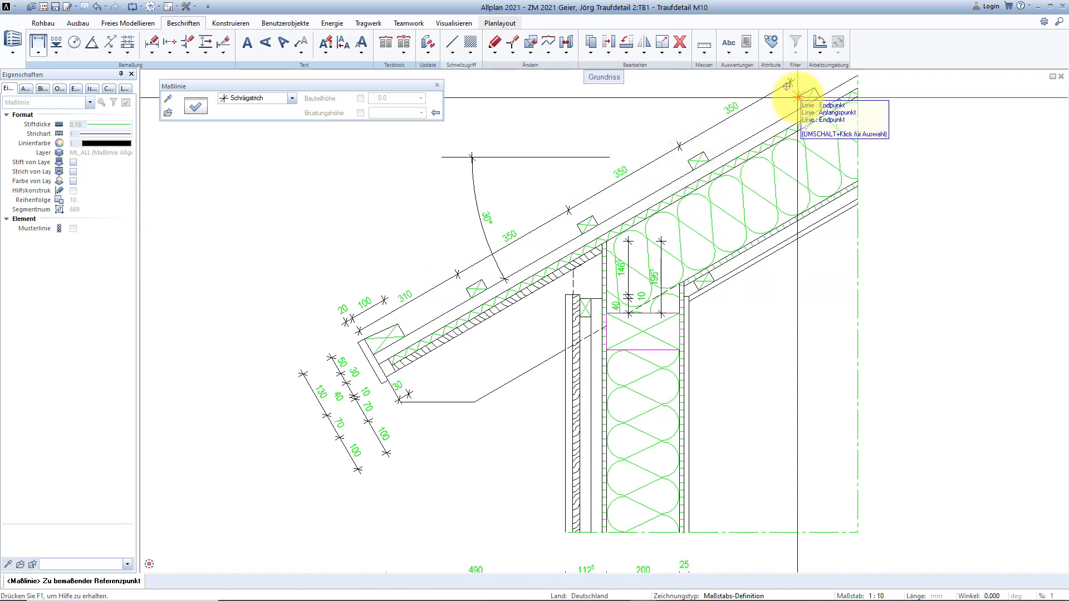
left_click(798, 98)
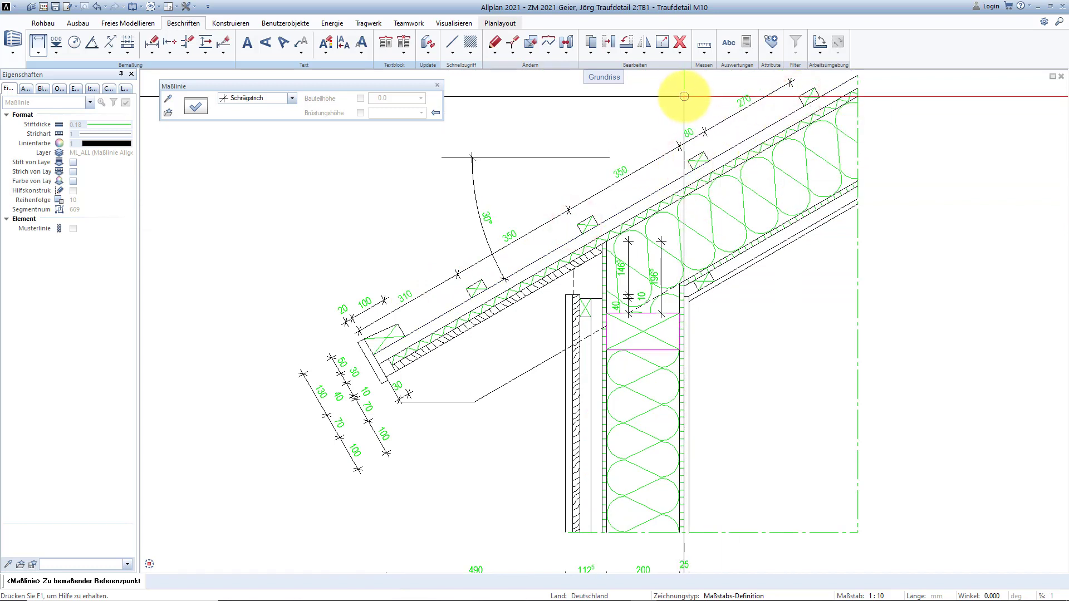
key("Escape")
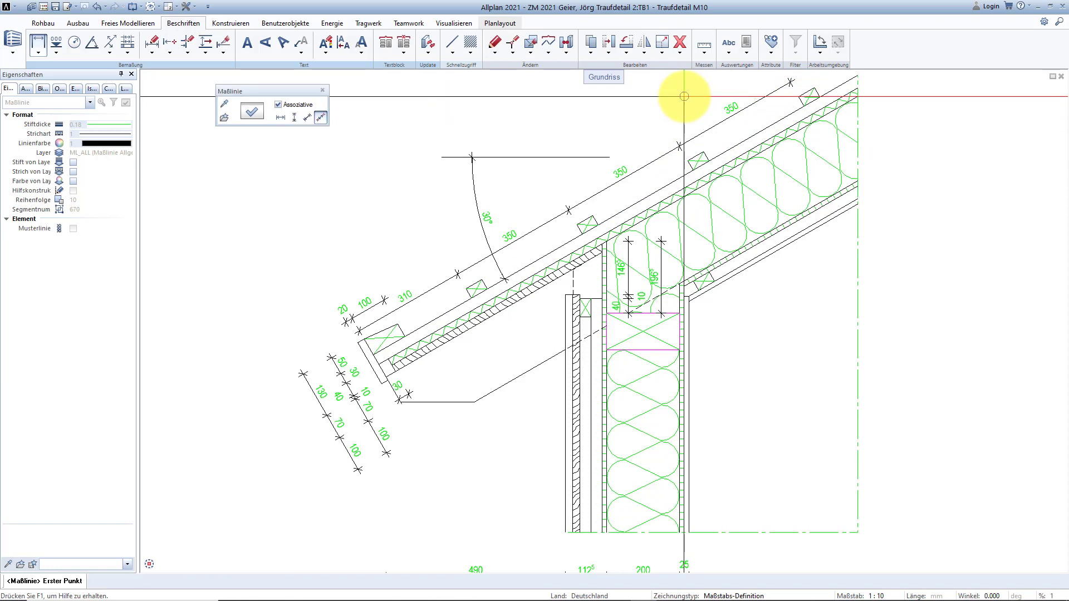
key("Escape")
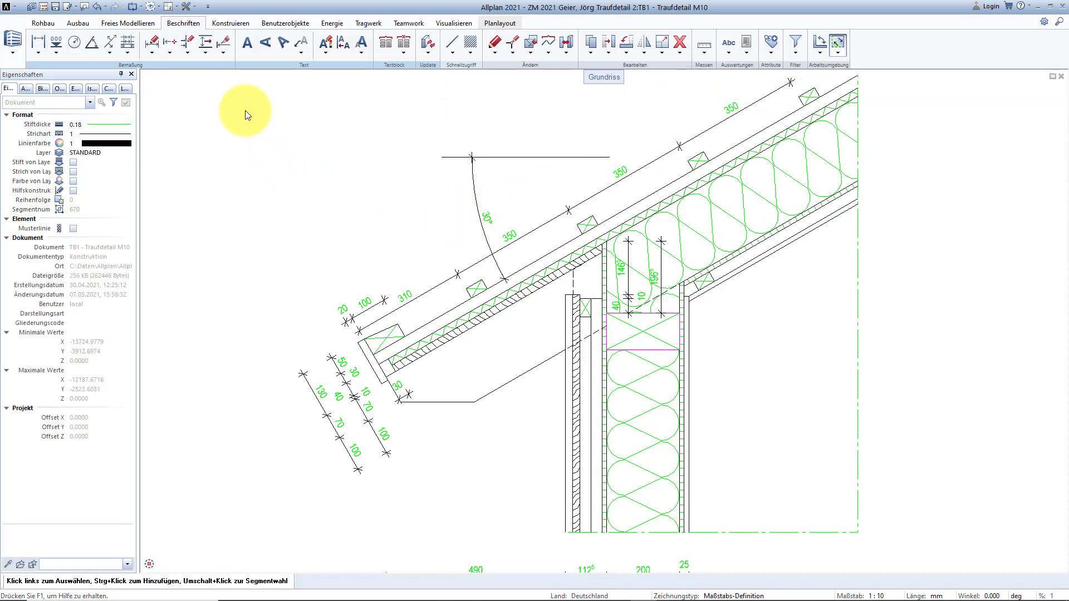
Shift the 20/100 chain outward into line with the 310/350 roof chain.
left_click(212, 50)
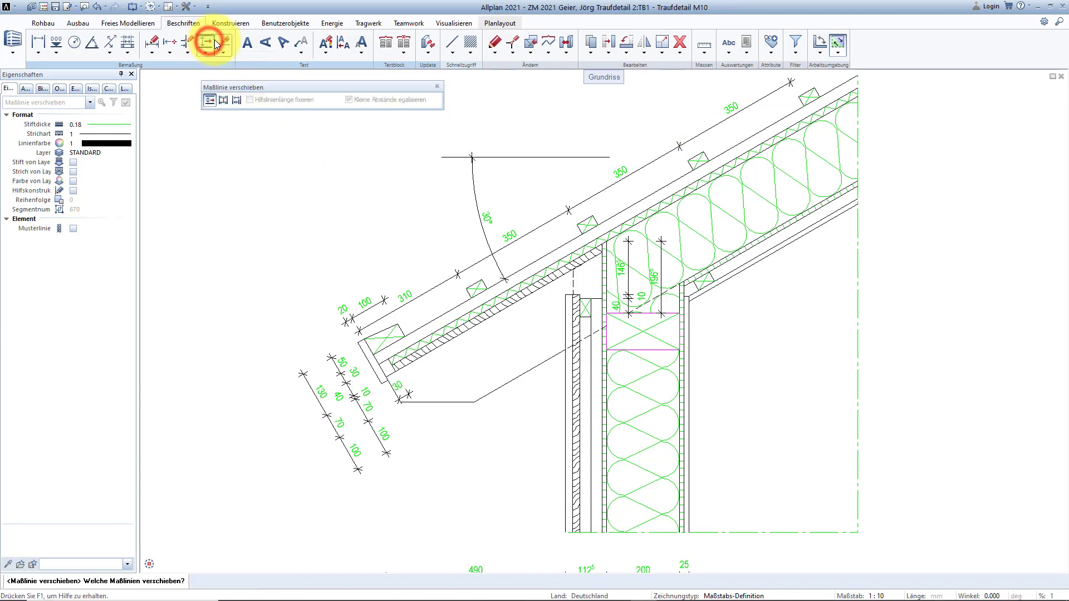
left_click(353, 313)
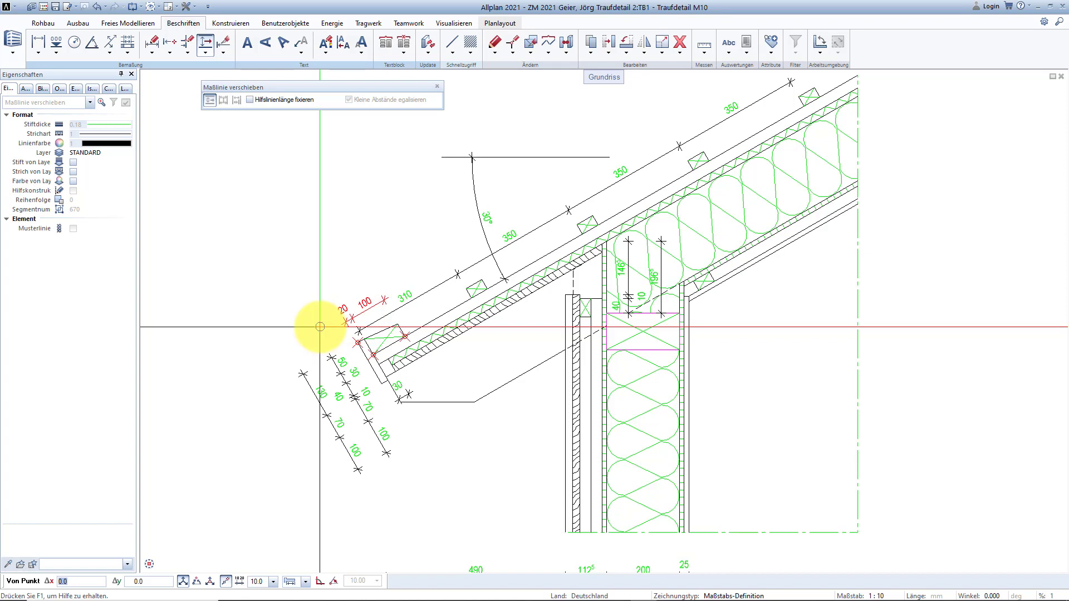
left_click(345, 322)
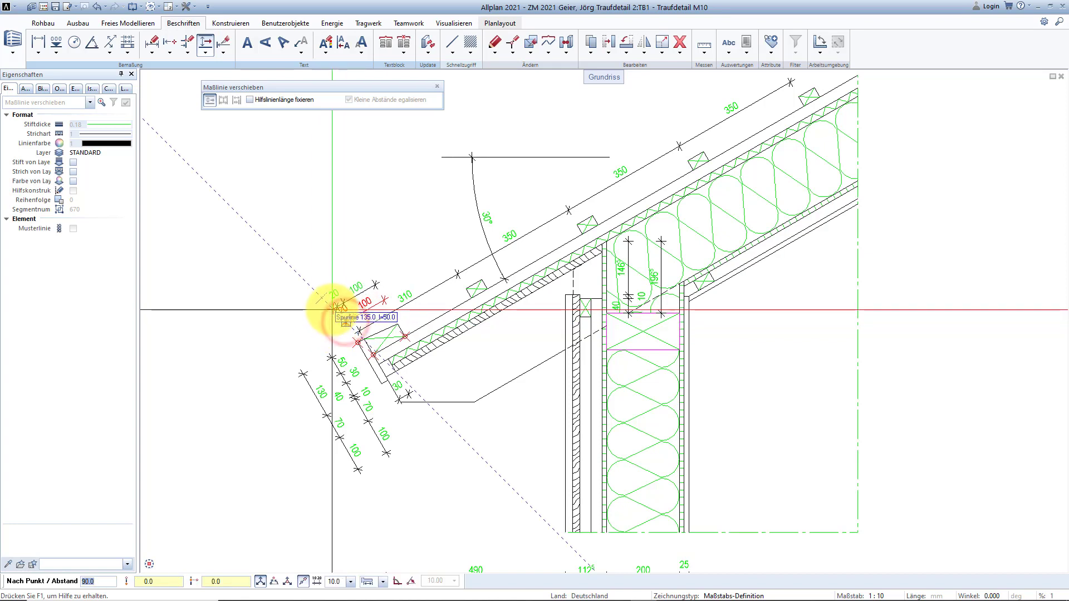
left_click(330, 306)
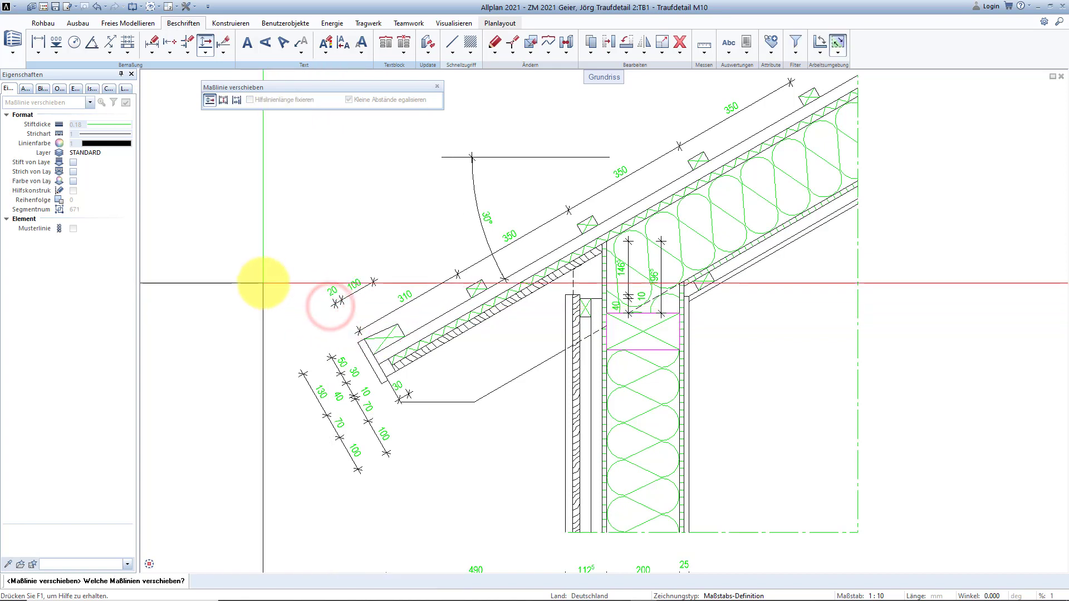
key("Escape")
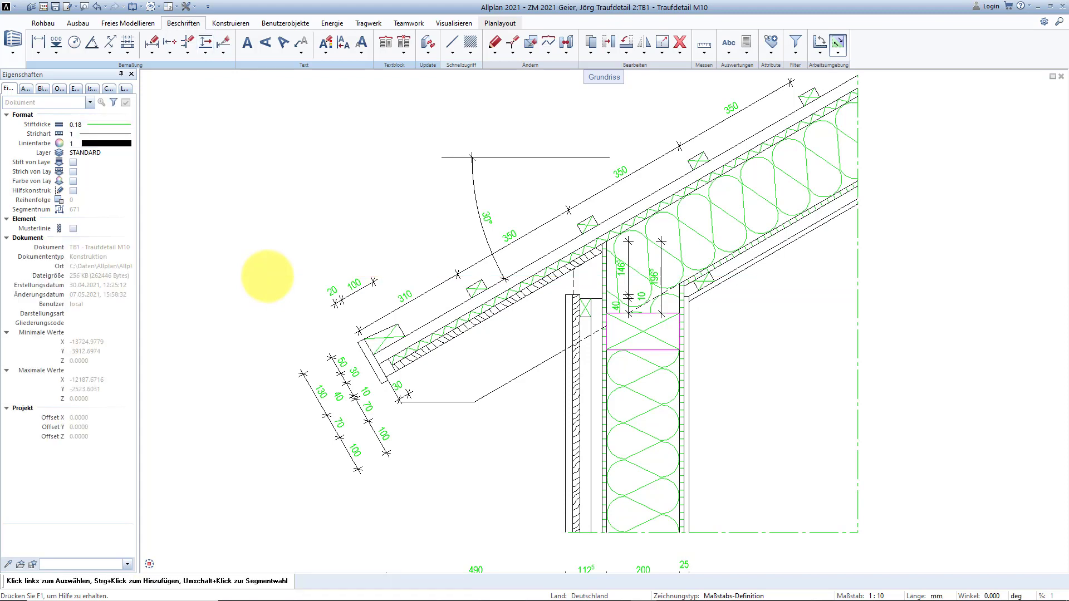